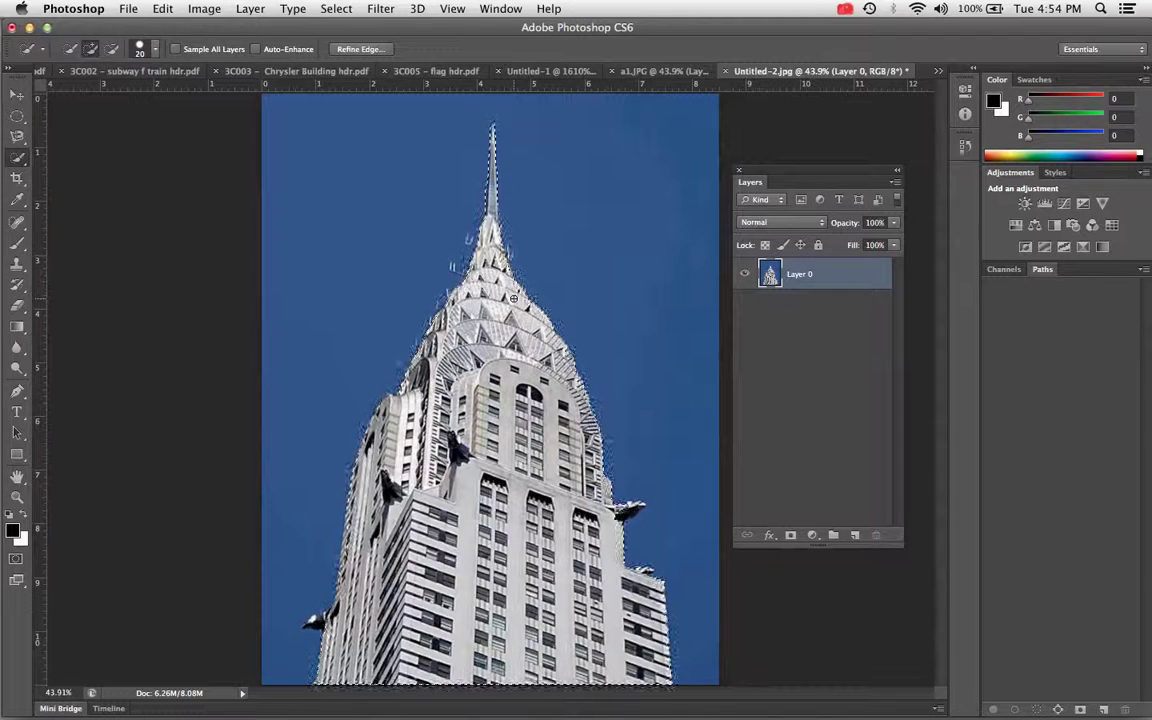
pyautogui.scroll(10, 514, 298)
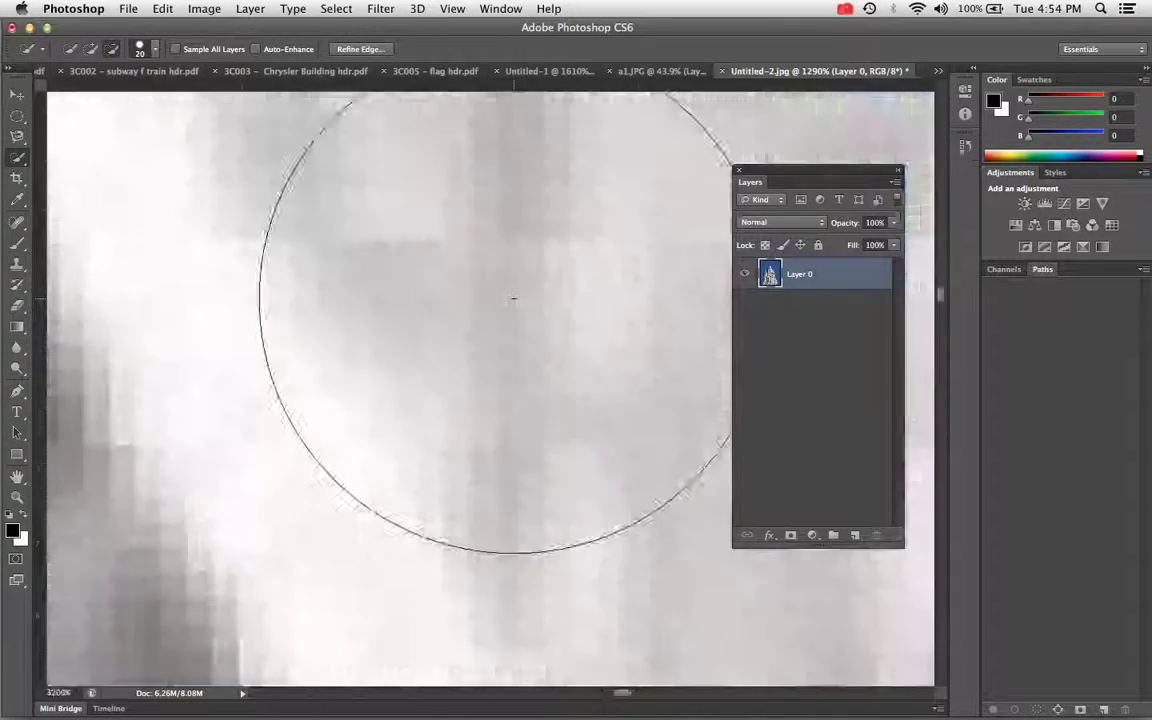
pyautogui.scroll(-15, 514, 298)
pyautogui.press('super+0')
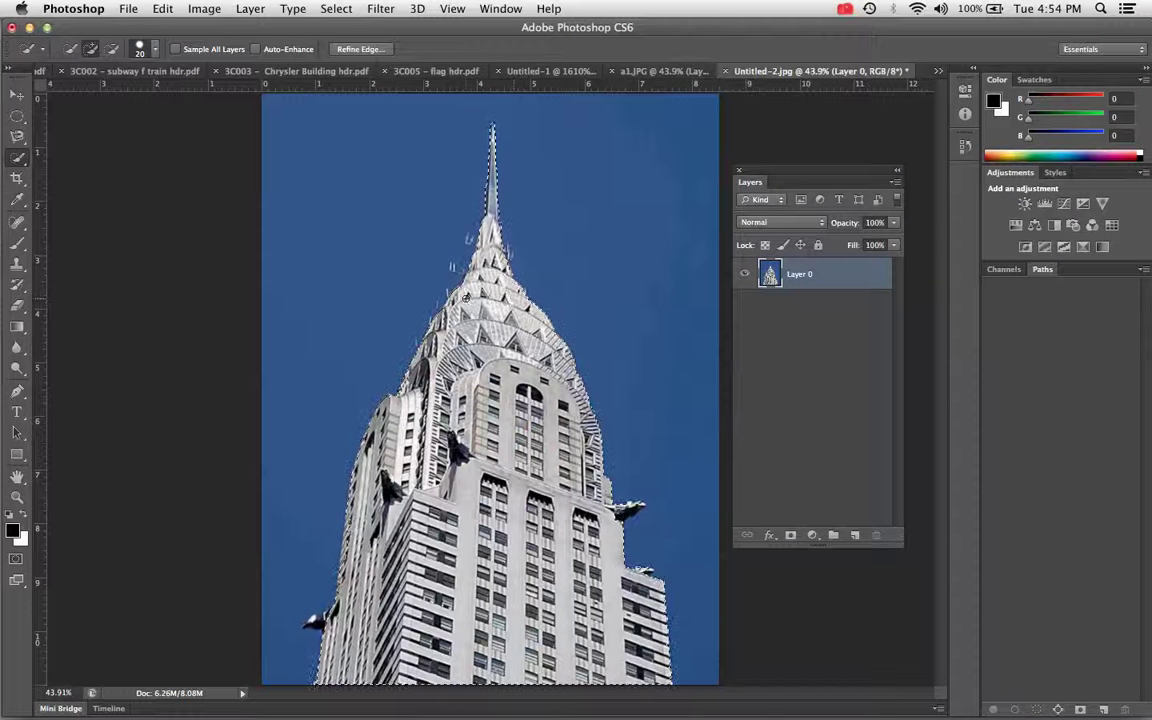
pyautogui.click(17, 158)
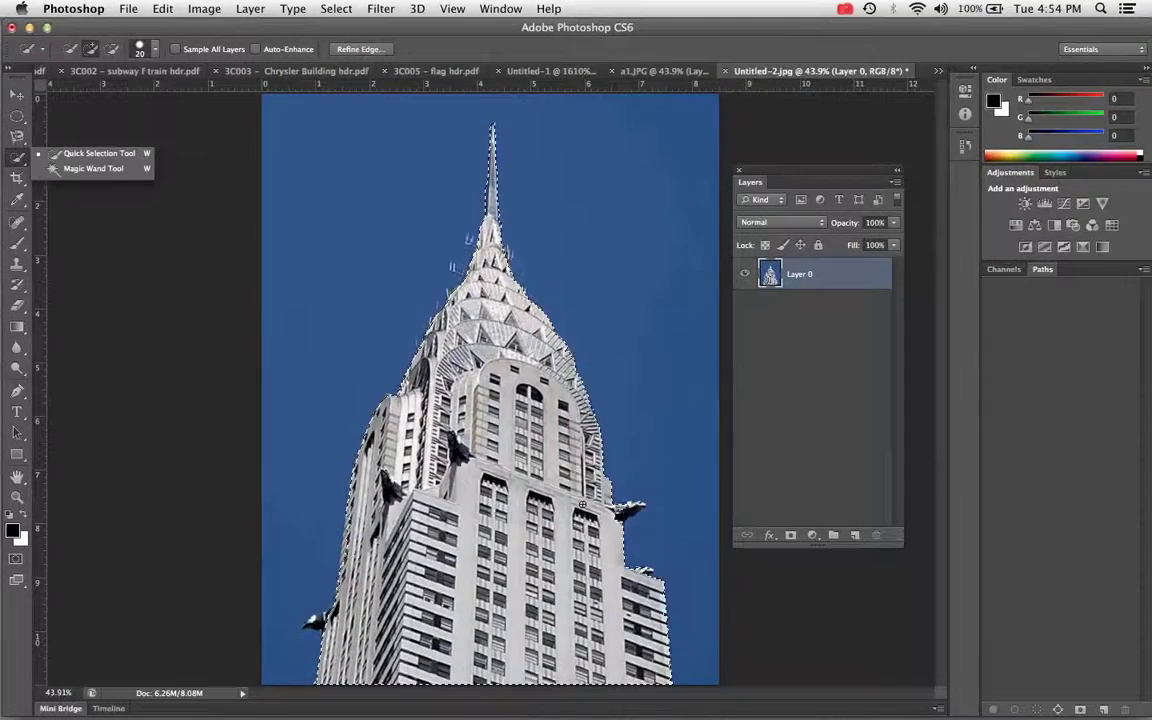
pyautogui.click(823, 334)
pyautogui.click(840, 273)
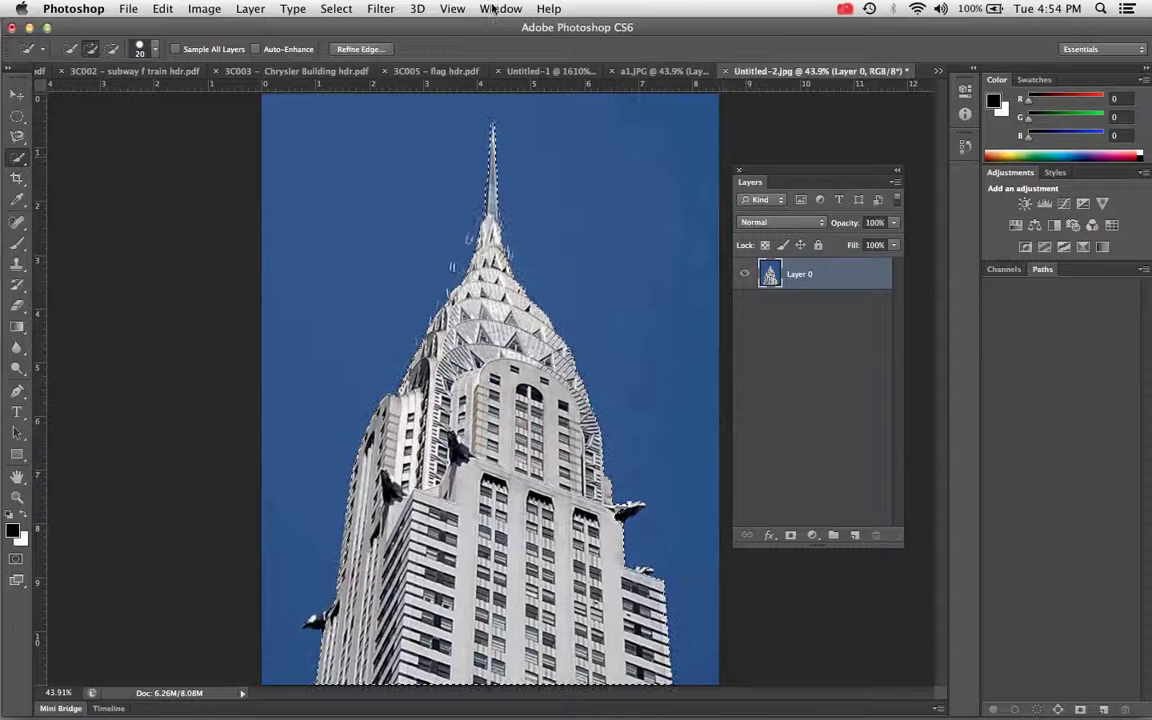
pyautogui.click(500, 8)
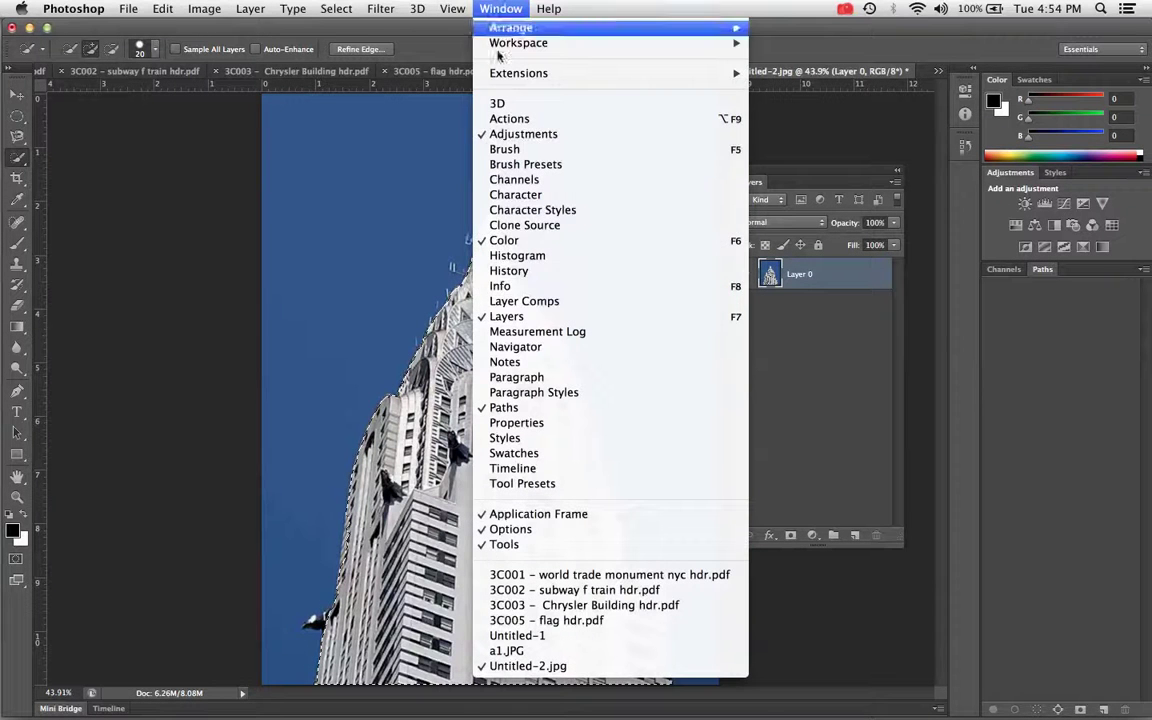
pyautogui.click(586, 317)
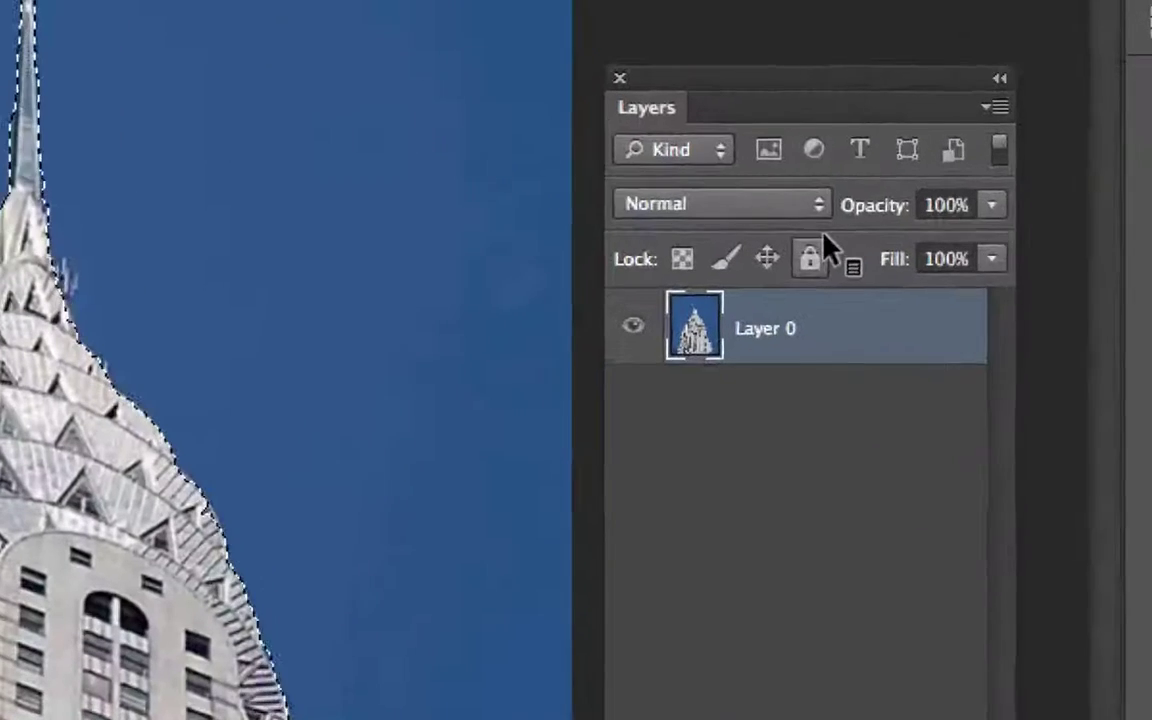
# Lock all attributes of Layer 0 and remove the lock again
pyautogui.click(816, 258)
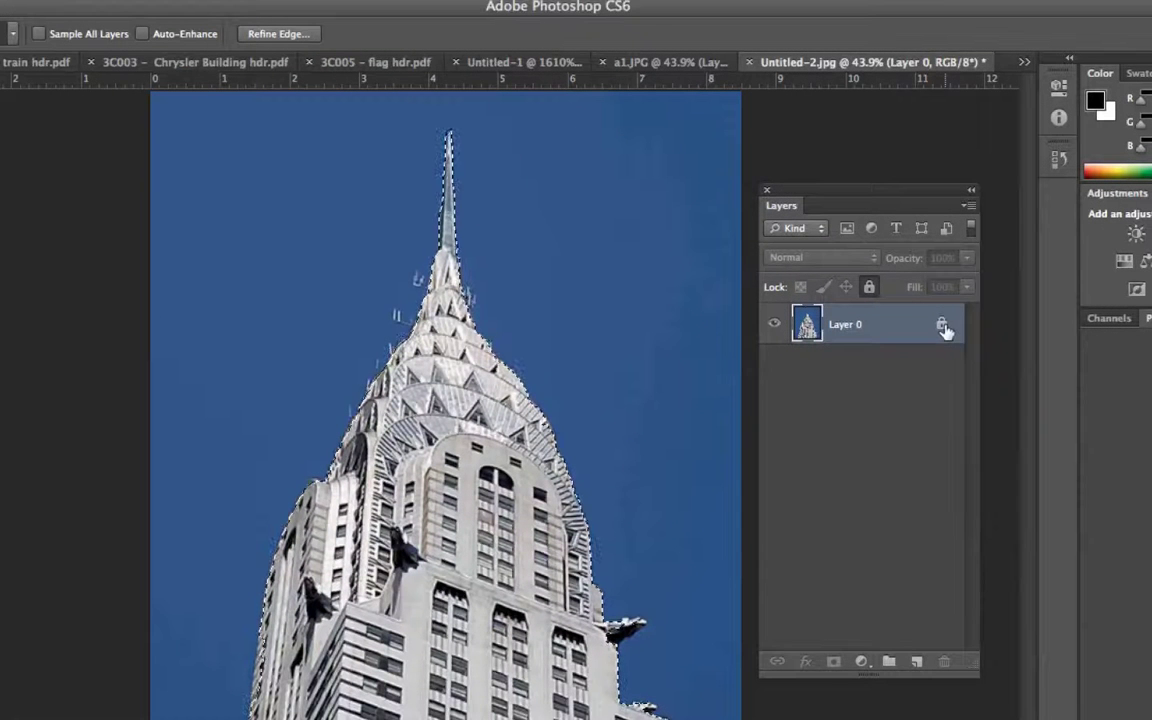
pyautogui.moveTo(944, 330); pyautogui.dragTo(945, 662)
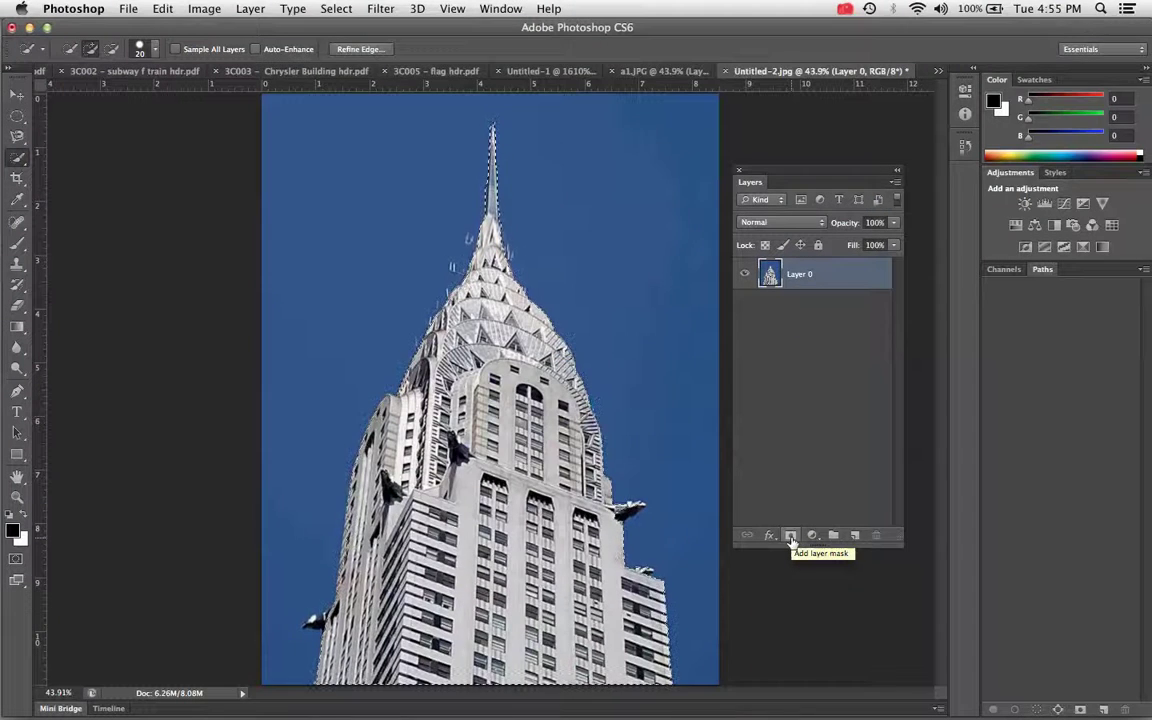
# Add a layer mask to Layer 0 from the building selection and make the mask the active target
pyautogui.click(833, 670)
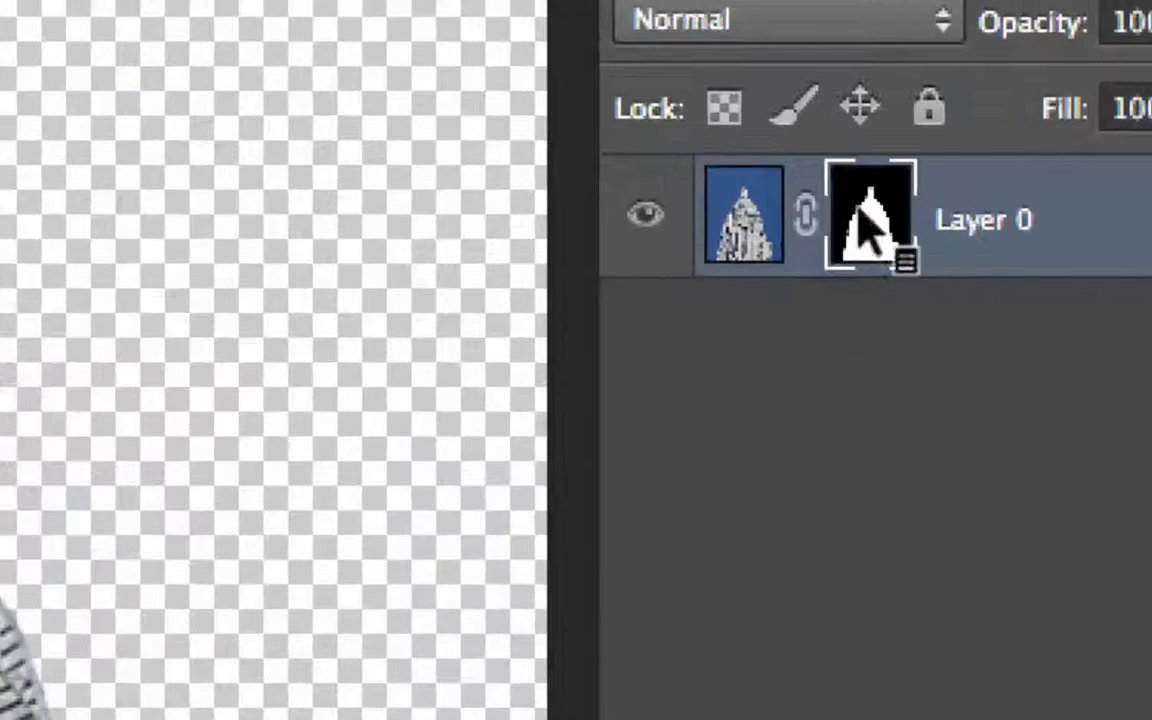
pyautogui.click(740, 205)
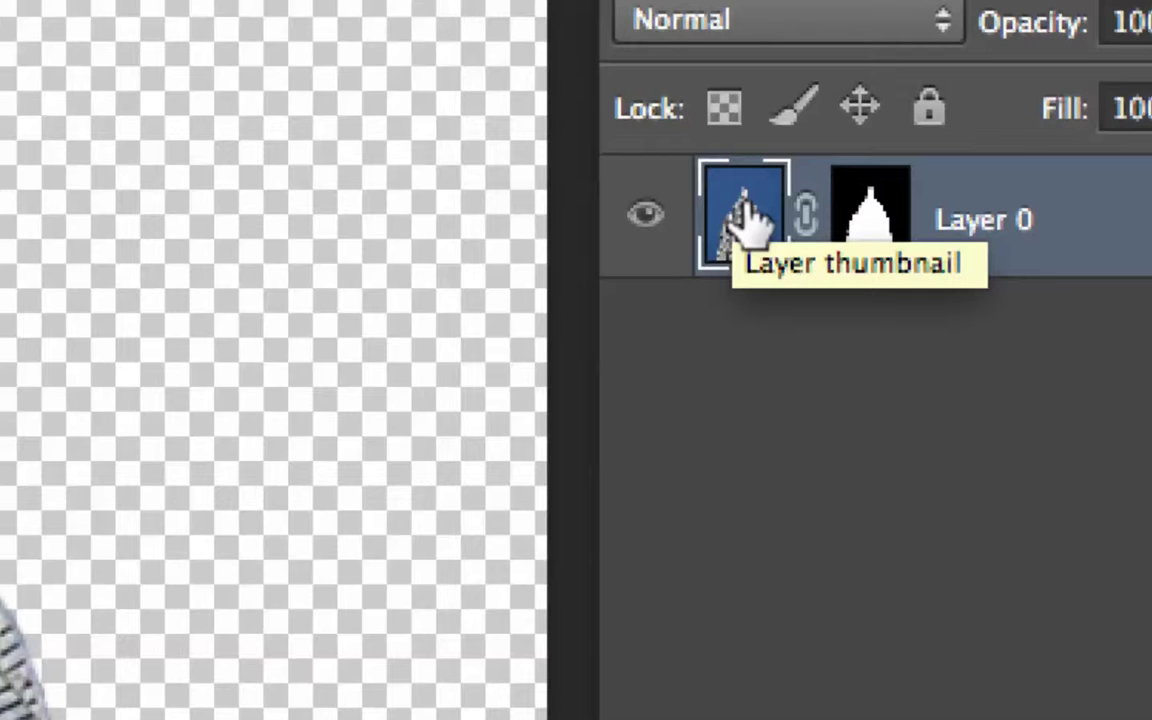
pyautogui.click(848, 225)
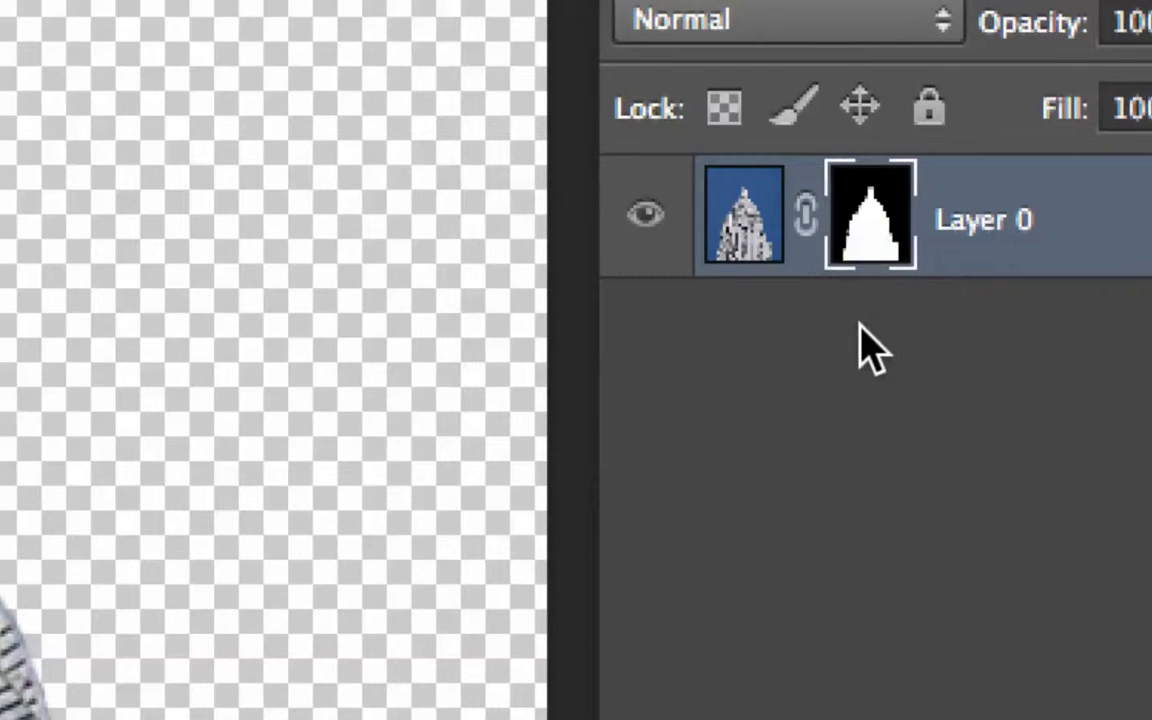
pyautogui.click(766, 265)
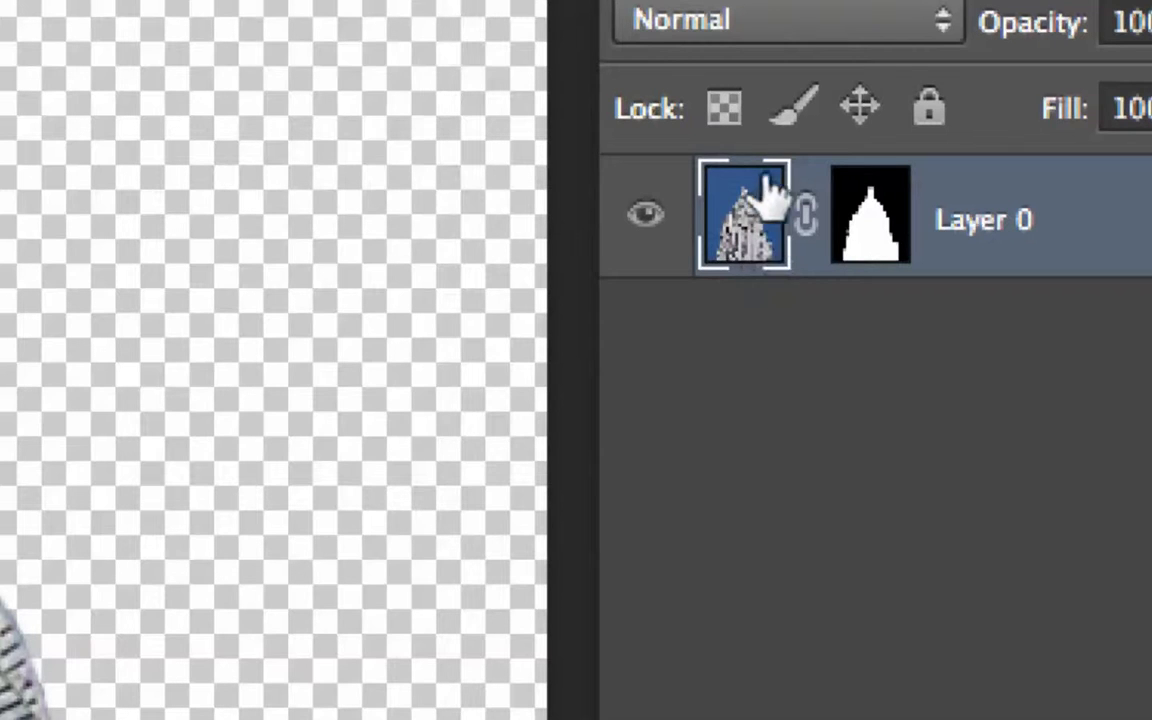
pyautogui.click(866, 255)
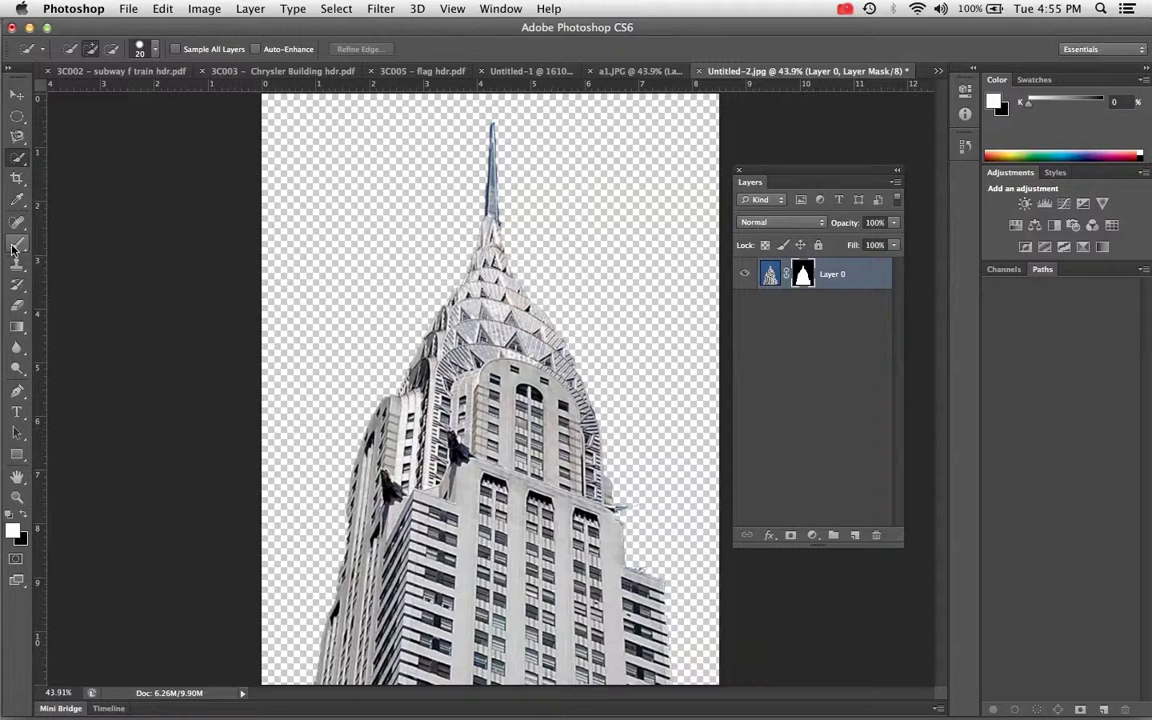
pyautogui.click(771, 273)
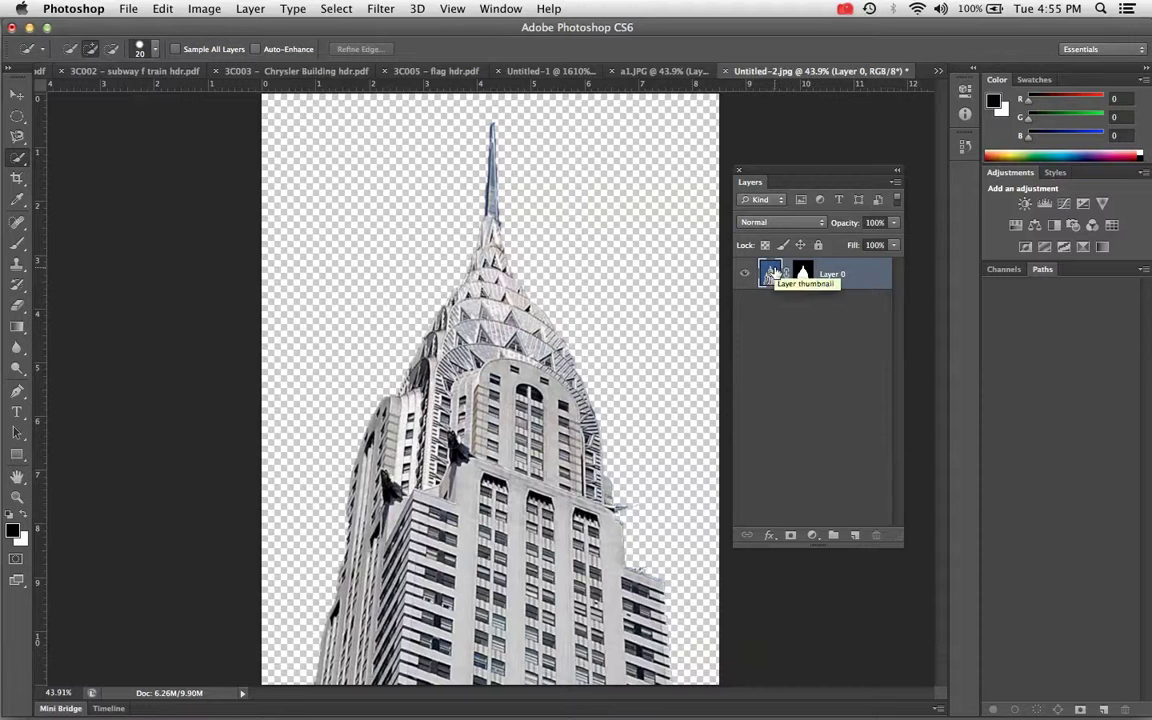
pyautogui.hotkey('ctrl', '\\')
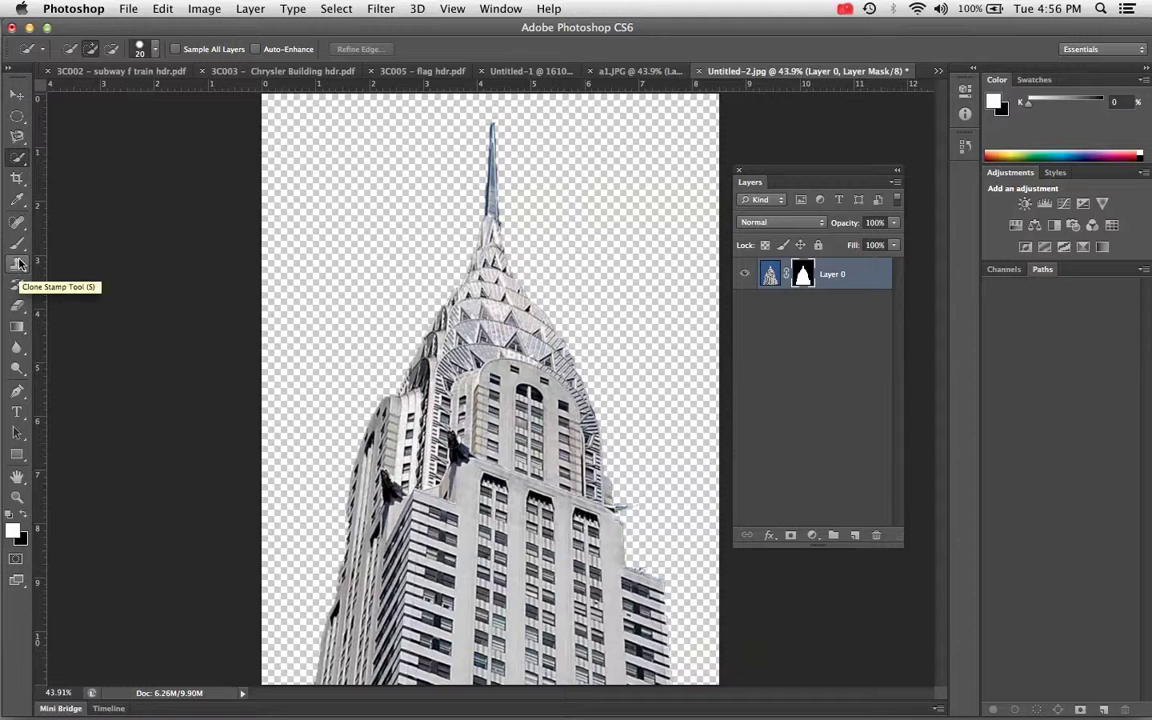
# Set up the Brush tool with a soft 66 px tip at 0% hardness for painting on the mask
pyautogui.press('b')
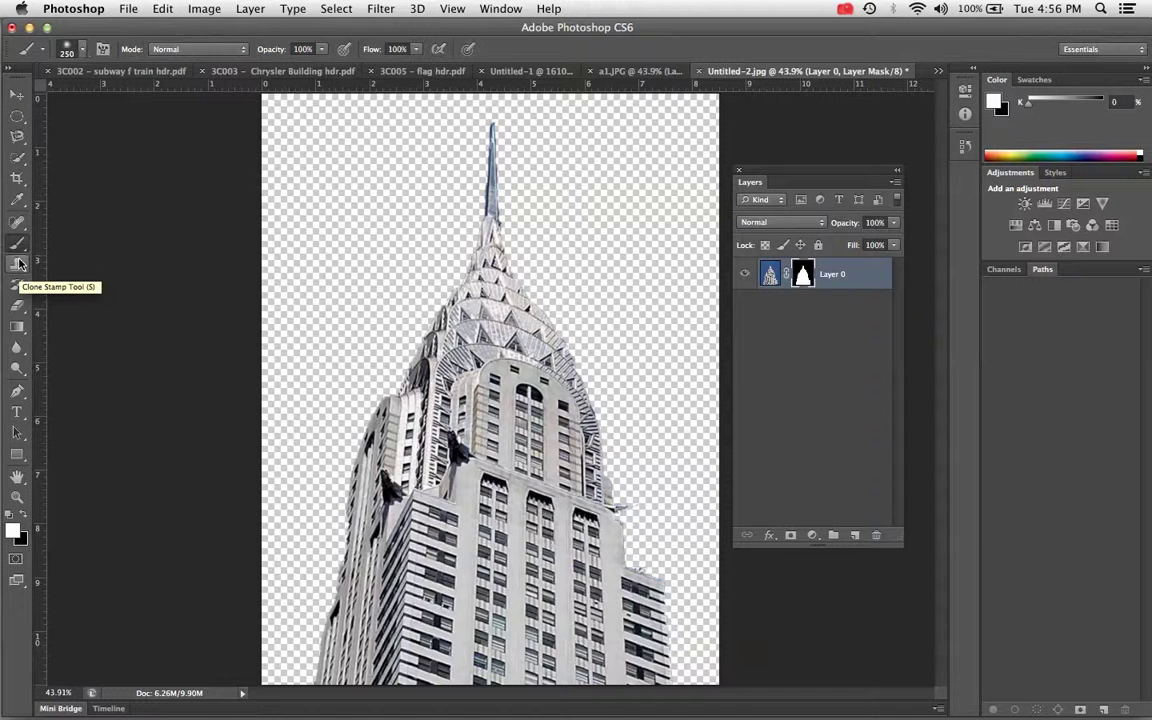
pyautogui.click(83, 49)
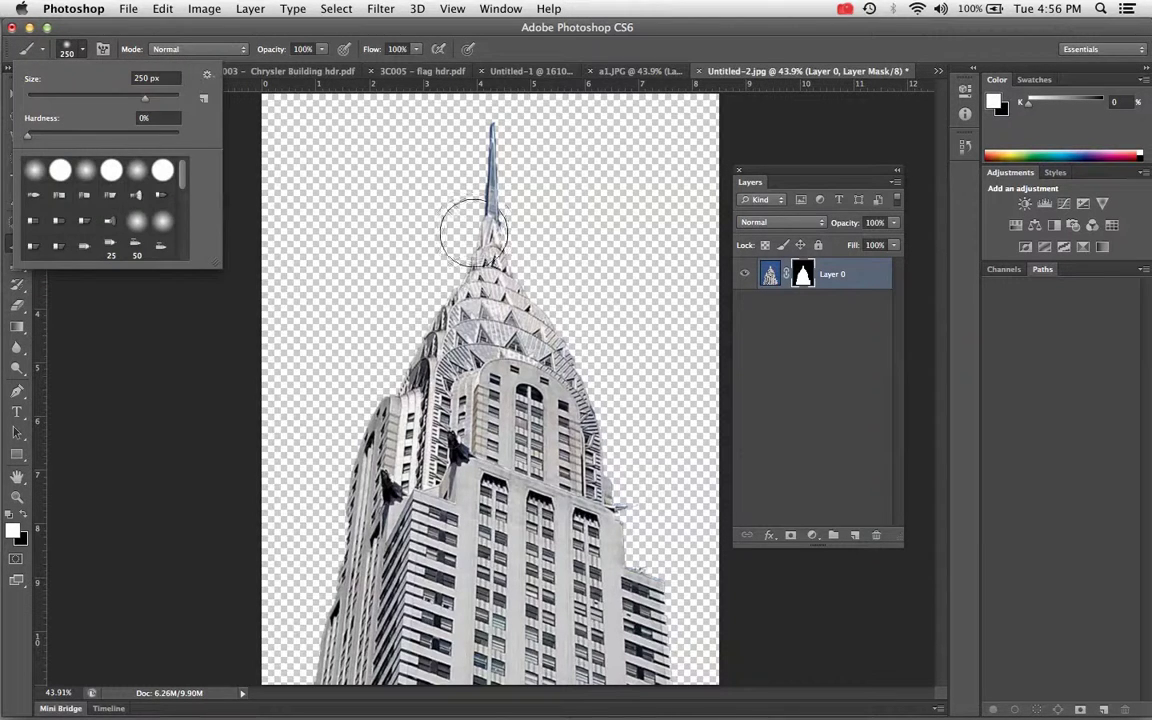
pyautogui.moveTo(54, 95); pyautogui.dragTo(57, 96)
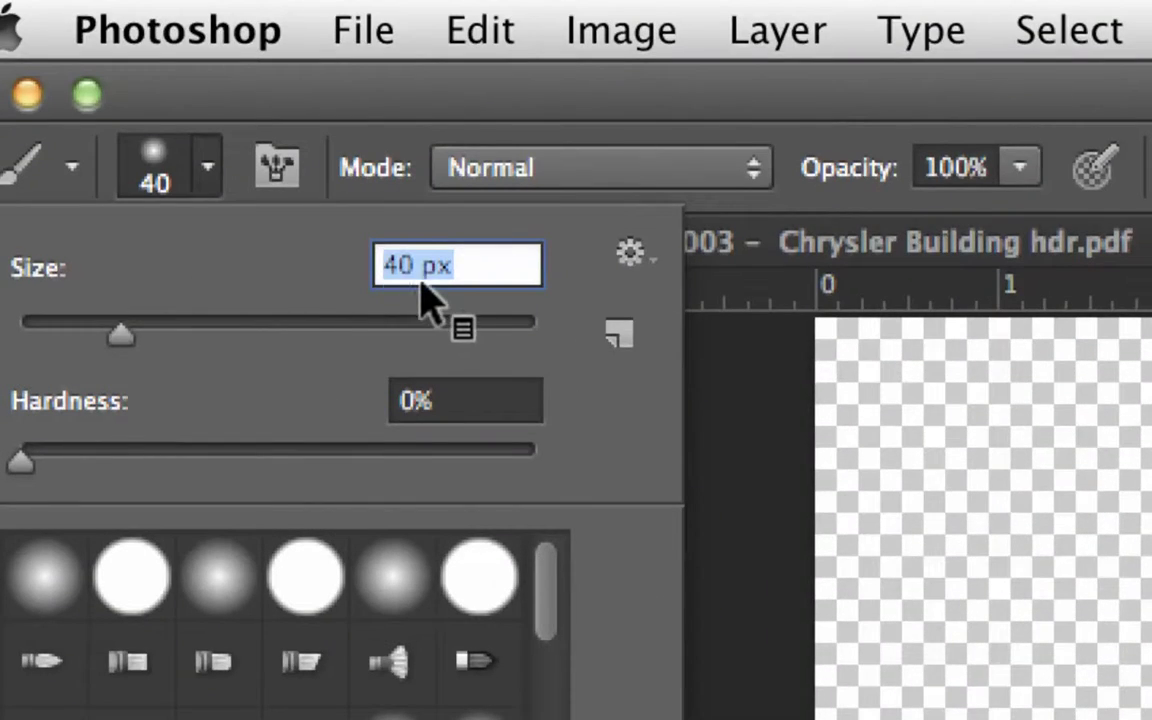
pyautogui.moveTo(120, 333); pyautogui.dragTo(190, 337)
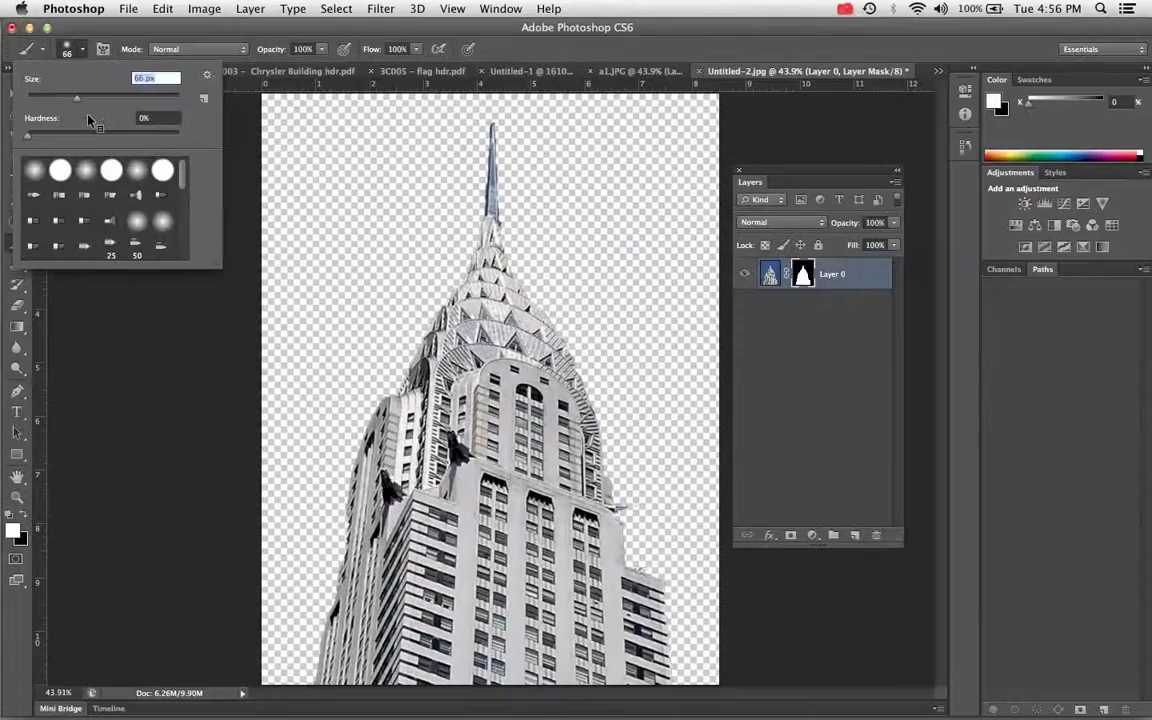
pyautogui.click(57, 309)
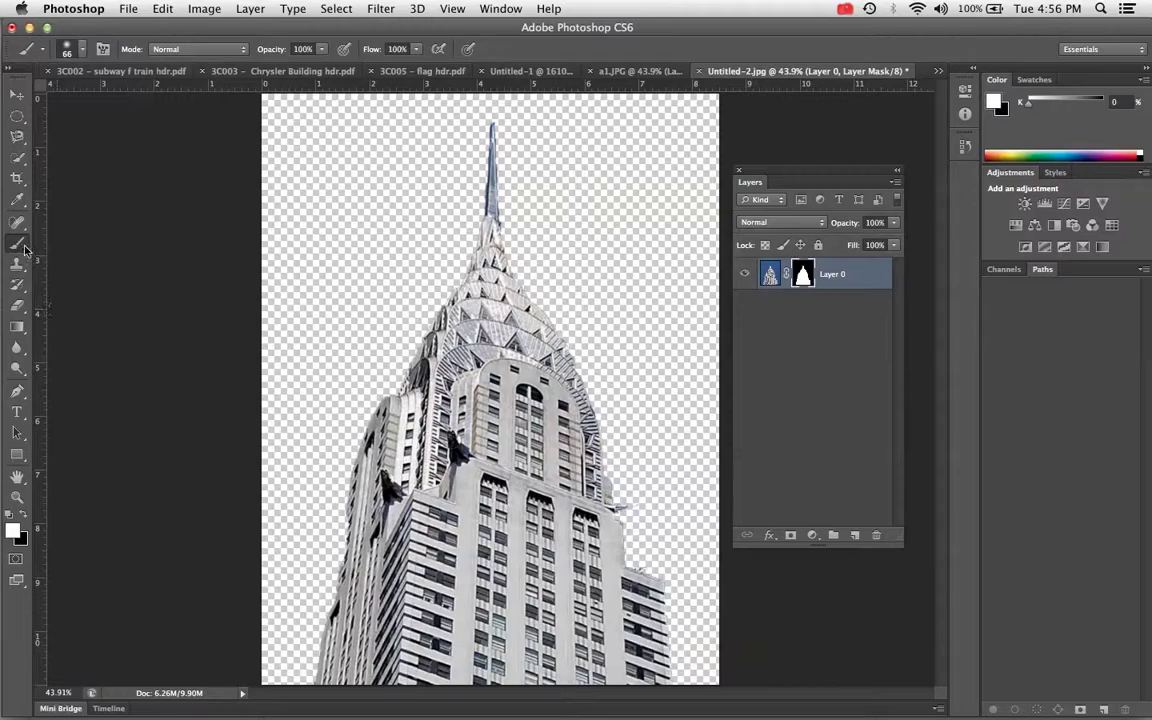
pyautogui.click(24, 246)
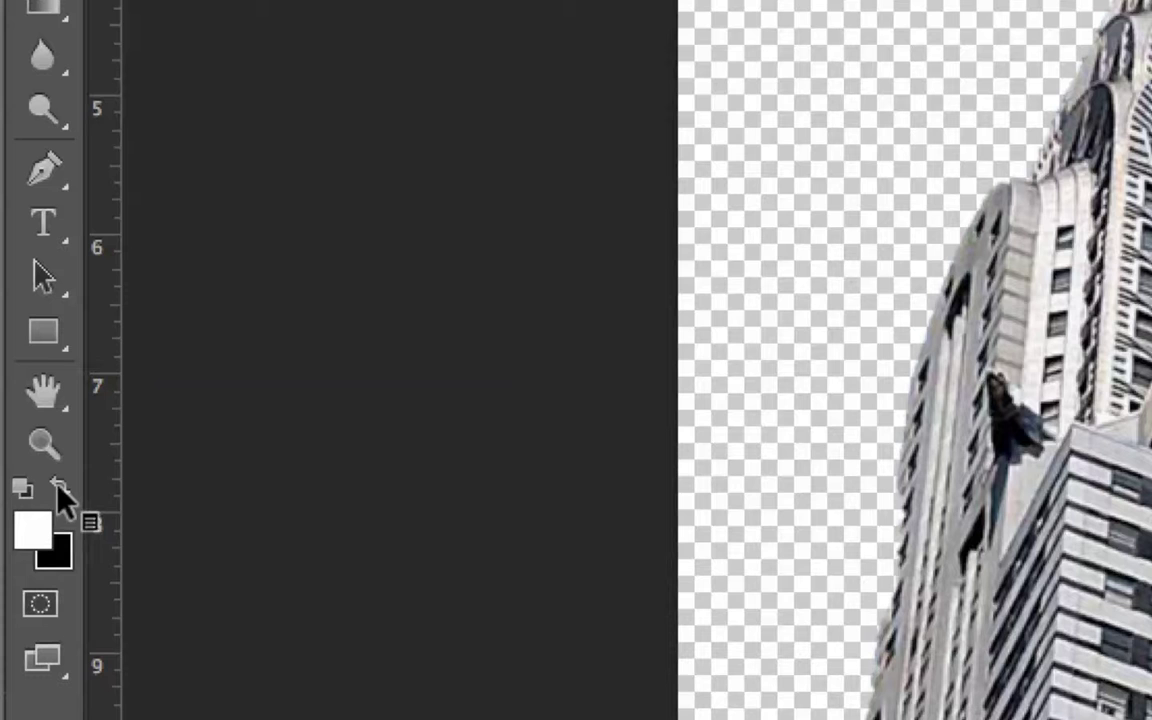
# Paint on the layer mask with white across the sky beside the spire to reveal the hidden blue background
pyautogui.click(58, 486)
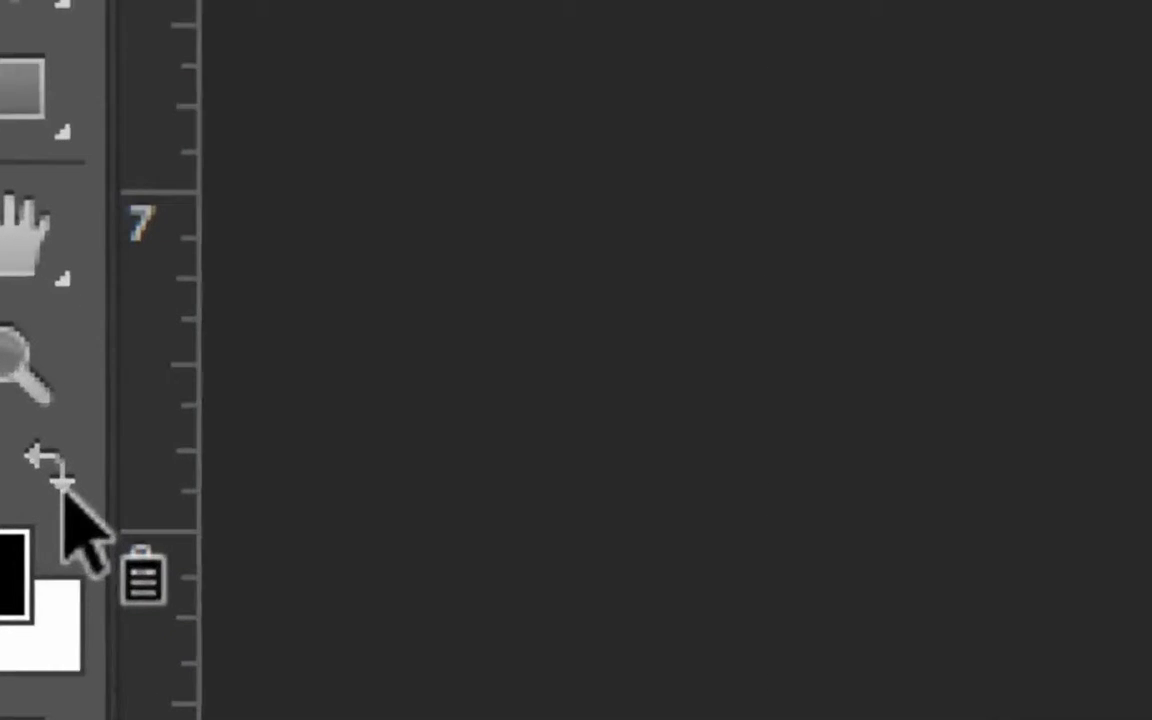
pyautogui.click(55, 474)
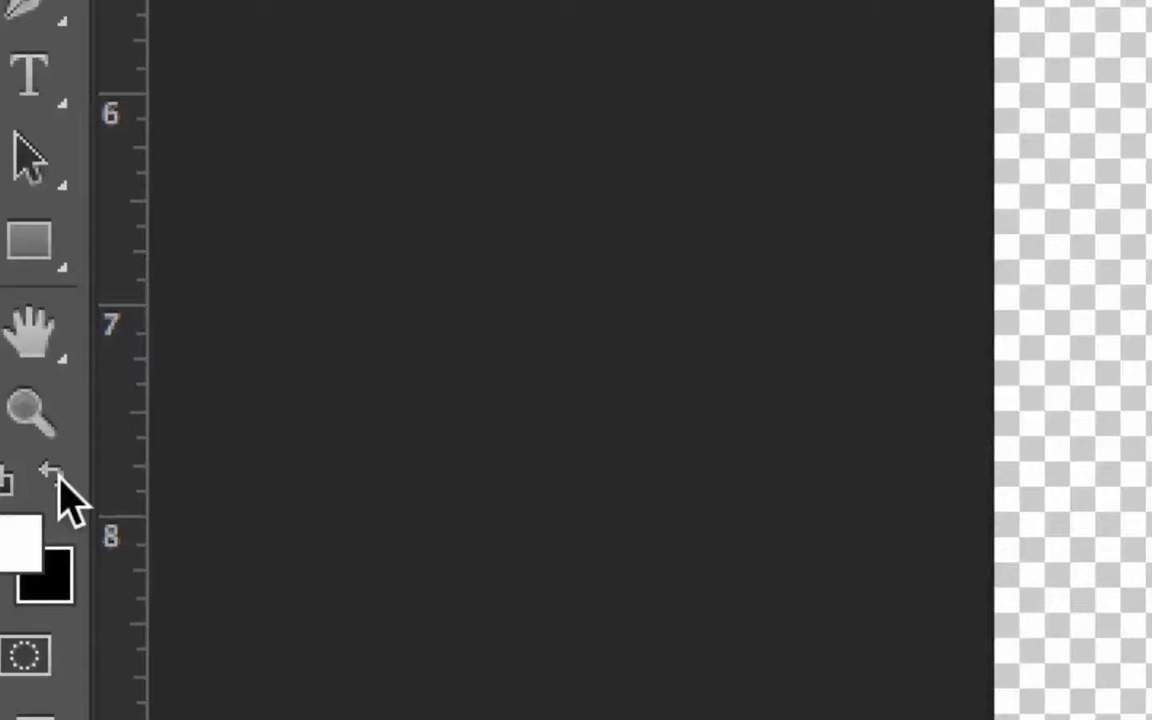
pyautogui.click(58, 480)
pyautogui.click(58, 480)
pyautogui.click(58, 480)
pyautogui.click(57, 479)
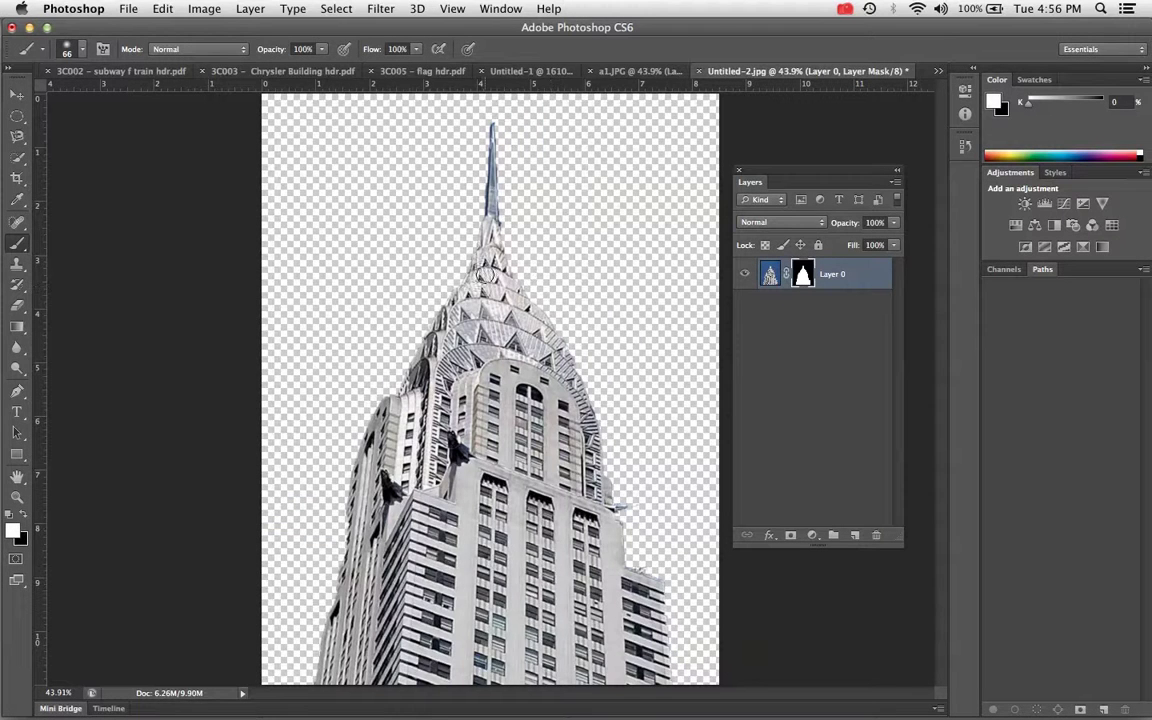
pyautogui.moveTo(403, 212)
pyautogui.mouseDown()
pyautogui.moveTo(357, 250)
pyautogui.moveTo(410, 272)
pyautogui.moveTo(390, 302)
pyautogui.moveTo(275, 125)
pyautogui.moveTo(255, 170)
pyautogui.moveTo(372, 293)
pyautogui.moveTo(330, 420)
pyautogui.moveTo(442, 198)
pyautogui.moveTo(360, 330)
pyautogui.moveTo(497, 190)
pyautogui.moveTo(330, 110)
pyautogui.mouseUp()
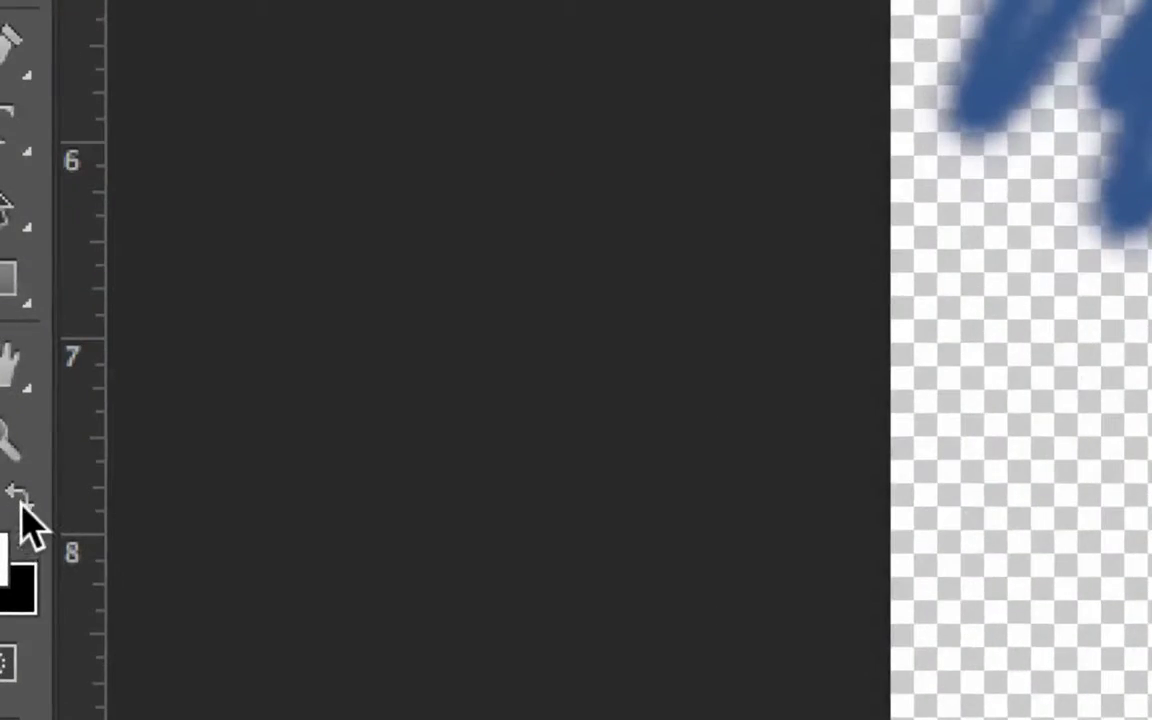
# Paint on the layer mask with black to hide part of the revealed sky along the spire's edge
pyautogui.click(24, 514)
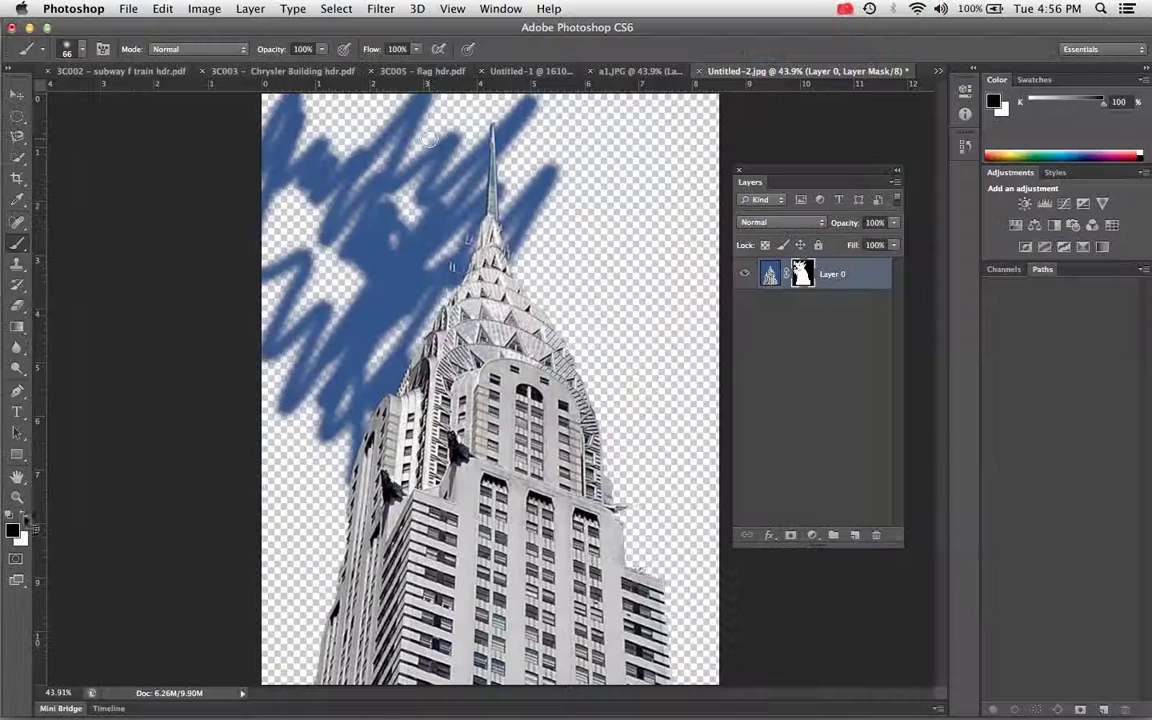
pyautogui.moveTo(431, 145)
pyautogui.mouseDown()
pyautogui.moveTo(321, 249)
pyautogui.moveTo(372, 189)
pyautogui.moveTo(289, 310)
pyautogui.moveTo(389, 214)
pyautogui.moveTo(354, 283)
pyautogui.moveTo(430, 241)
pyautogui.moveTo(368, 330)
pyautogui.moveTo(440, 256)
pyautogui.moveTo(368, 327)
pyautogui.moveTo(433, 272)
pyautogui.moveTo(415, 317)
pyautogui.moveTo(361, 368)
pyautogui.moveTo(421, 321)
pyautogui.moveTo(445, 281)
pyautogui.moveTo(447, 228)
pyautogui.moveTo(482, 257)
pyautogui.moveTo(550, 285)
pyautogui.mouseUp()
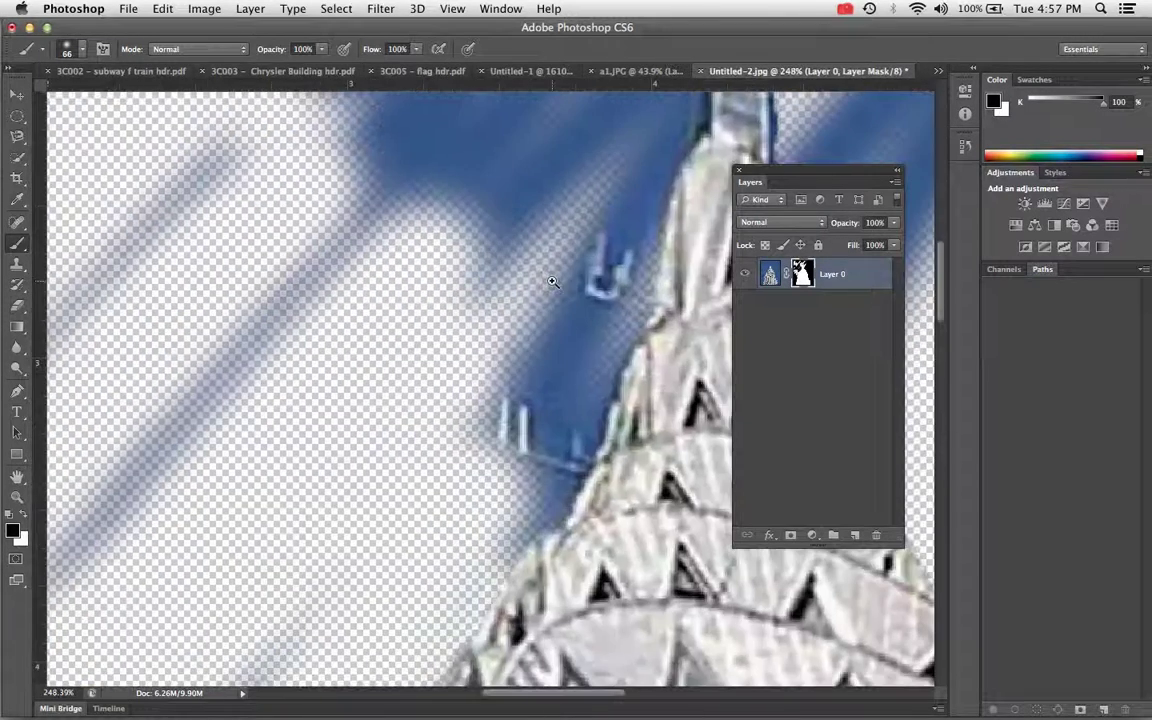
pyautogui.moveTo(574, 375)
pyautogui.mouseDown()
pyautogui.moveTo(461, 475)
pyautogui.moveTo(490, 484)
pyautogui.moveTo(555, 358)
pyautogui.moveTo(561, 390)
pyautogui.moveTo(525, 481)
pyautogui.moveTo(504, 494)
pyautogui.moveTo(547, 256)
pyautogui.moveTo(613, 155)
pyautogui.moveTo(612, 181)
pyautogui.moveTo(607, 172)
pyautogui.moveTo(323, 424)
pyautogui.moveTo(430, 453)
pyautogui.moveTo(510, 413)
pyautogui.moveTo(572, 313)
pyautogui.moveTo(603, 231)
pyautogui.moveTo(581, 280)
pyautogui.mouseUp()
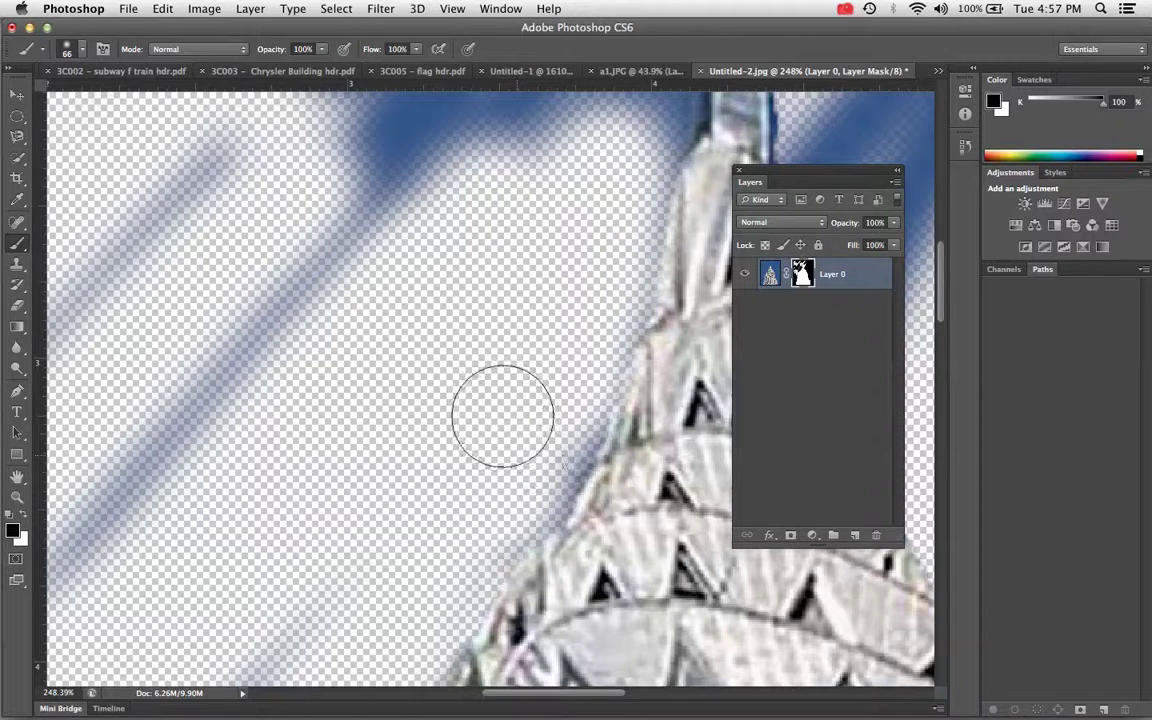
pyautogui.press('super+0')
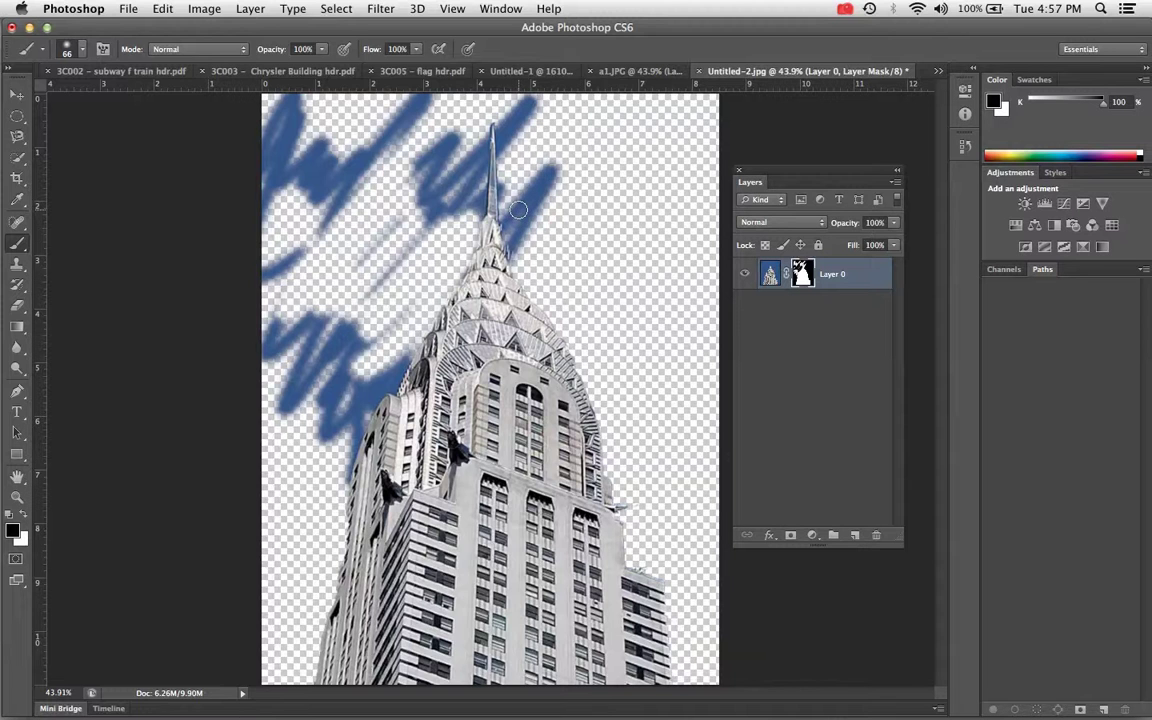
# Undo the white and black brush strokes painted on the layer mask
pyautogui.press('super+alt+z')
pyautogui.press('super+alt+z')
pyautogui.press('super+alt+z')
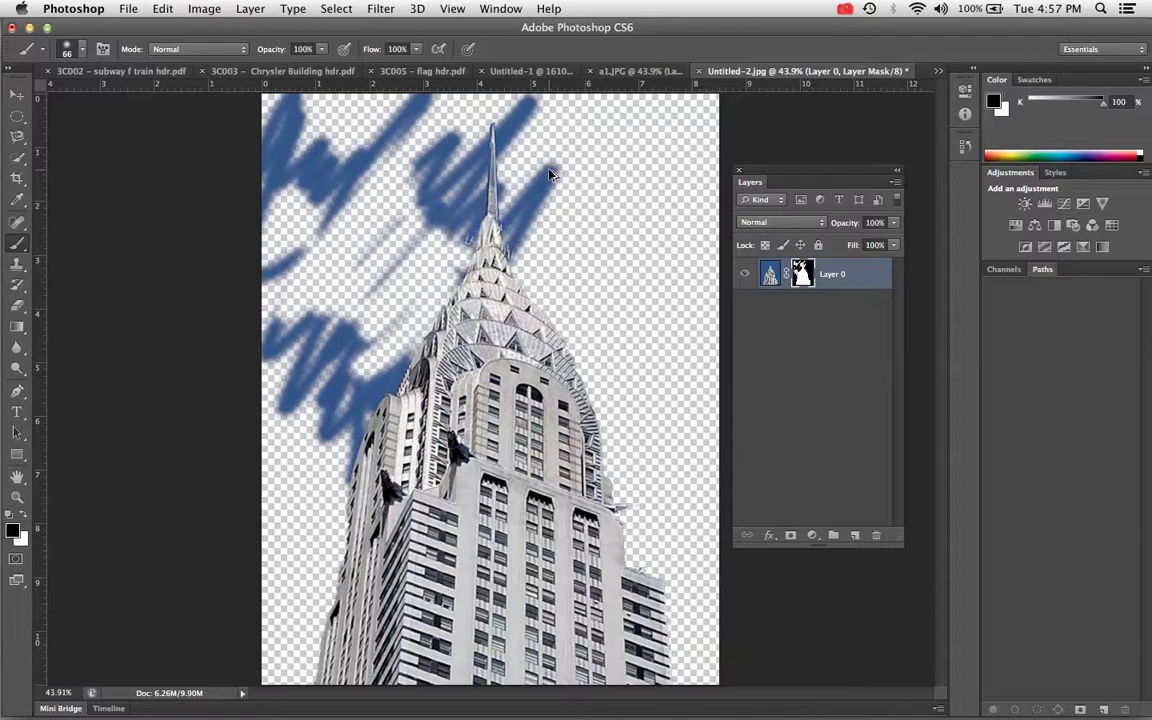
pyautogui.press('super+shift+z')
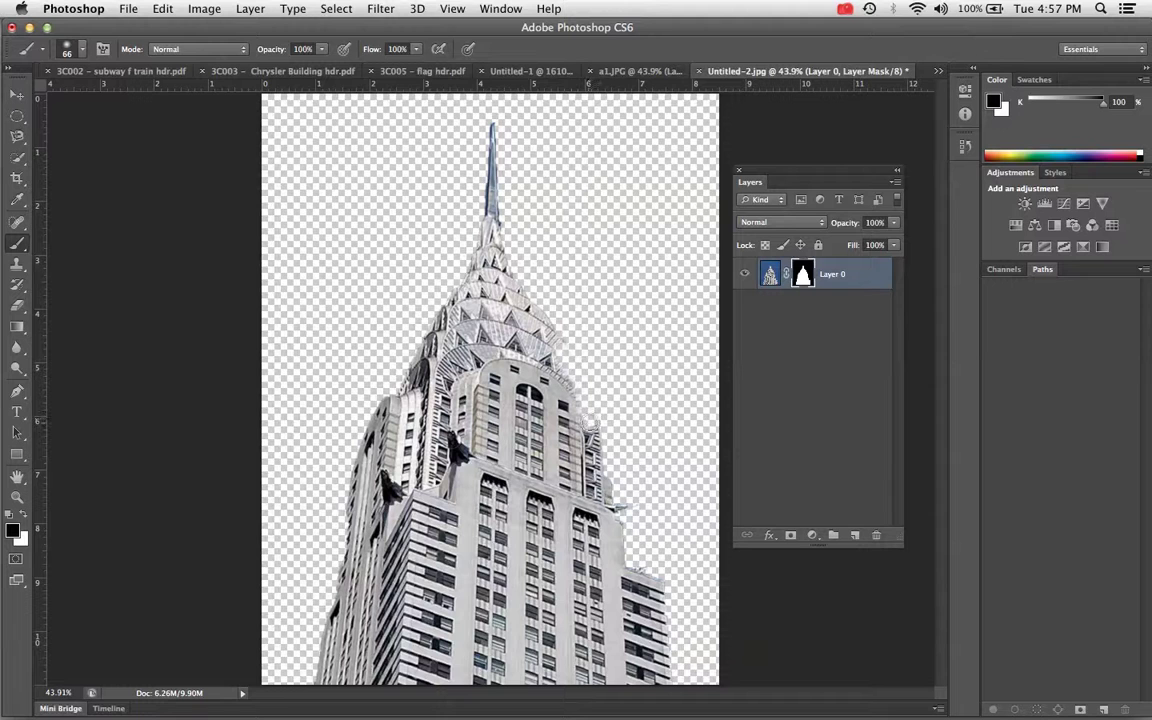
# Paint the mask black over the right side of the building's crown and restore that area by painting it white
pyautogui.moveTo(571, 349)
pyautogui.mouseDown()
pyautogui.moveTo(541, 327)
pyautogui.moveTo(536, 432)
pyautogui.mouseUp()
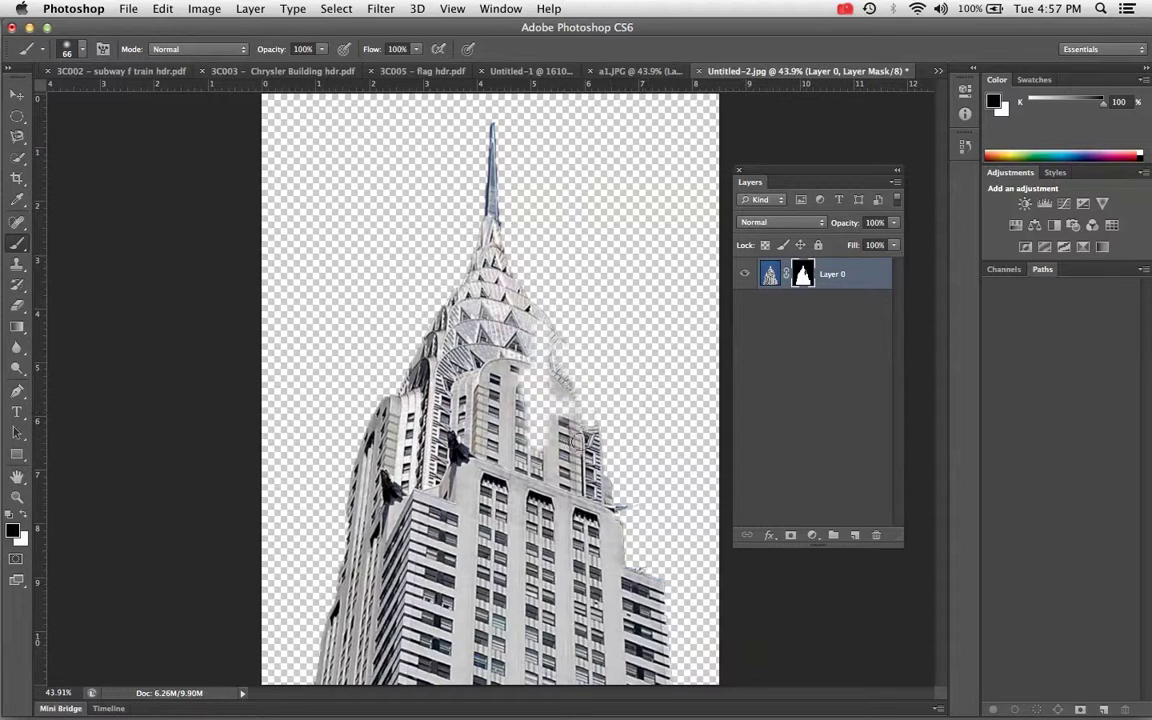
pyautogui.press('x')
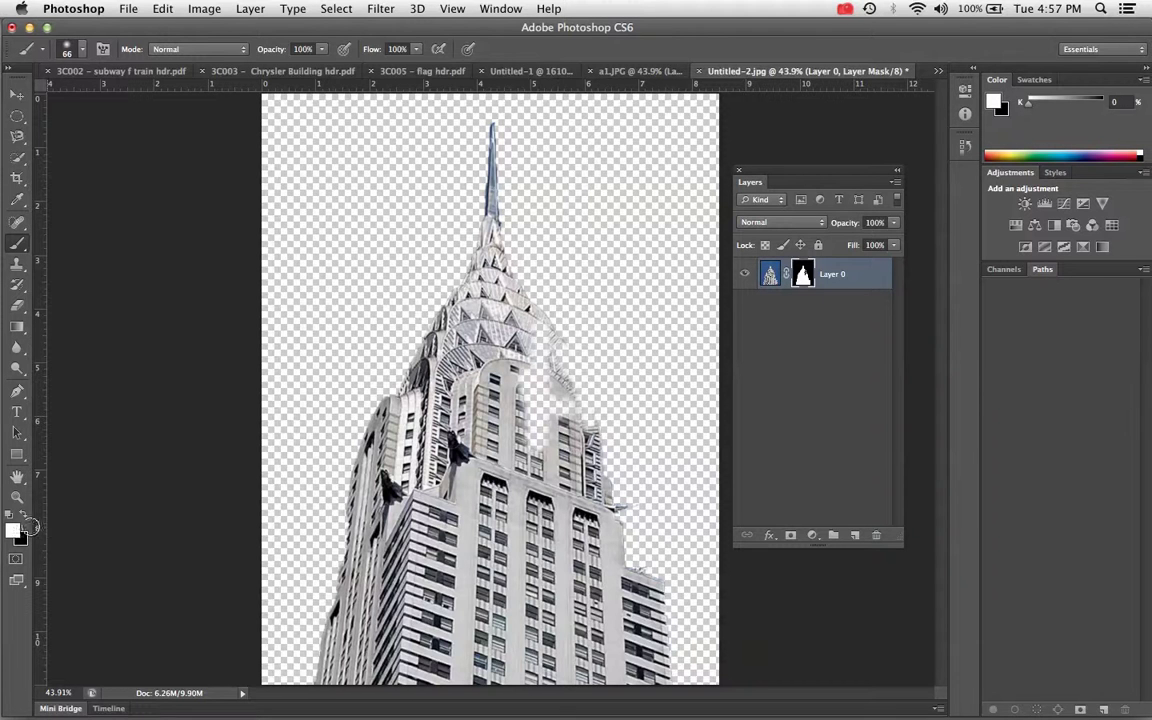
pyautogui.moveTo(518, 338)
pyautogui.mouseDown()
pyautogui.moveTo(524, 464)
pyautogui.moveTo(523, 354)
pyautogui.moveTo(545, 404)
pyautogui.moveTo(546, 338)
pyautogui.moveTo(586, 427)
pyautogui.moveTo(562, 364)
pyautogui.moveTo(582, 395)
pyautogui.moveTo(591, 458)
pyautogui.moveTo(553, 388)
pyautogui.moveTo(567, 415)
pyautogui.mouseUp()
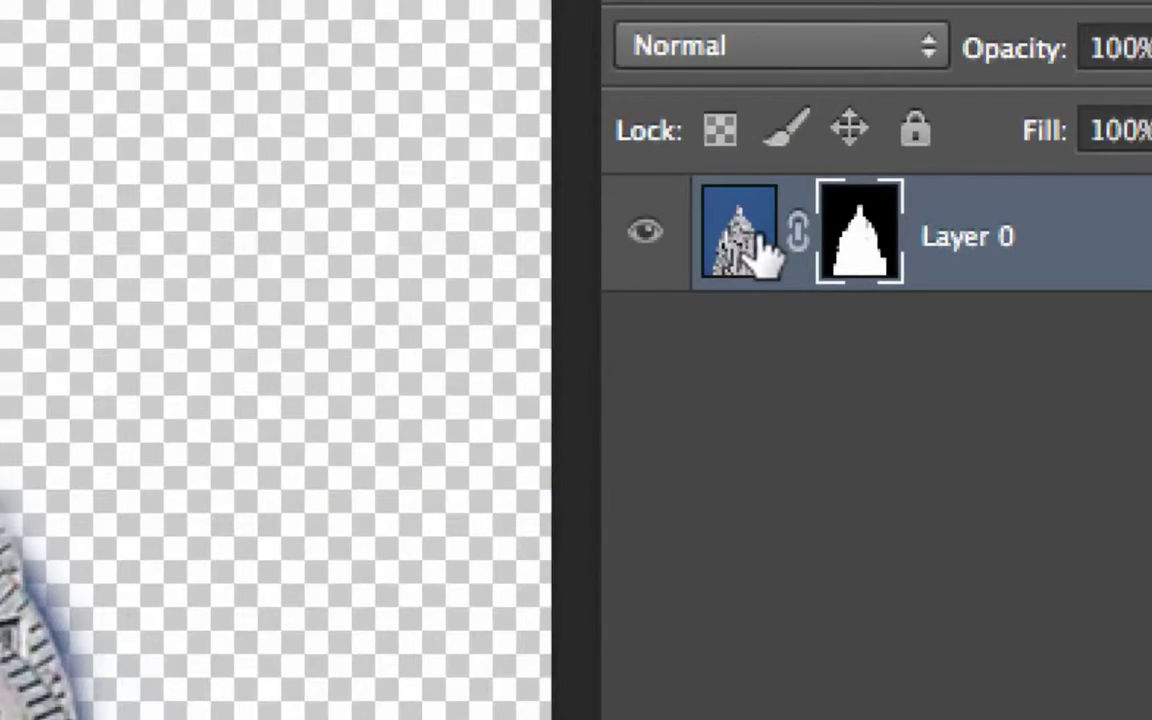
# Make Layer 0's image the active target instead of its mask
pyautogui.click(760, 256)
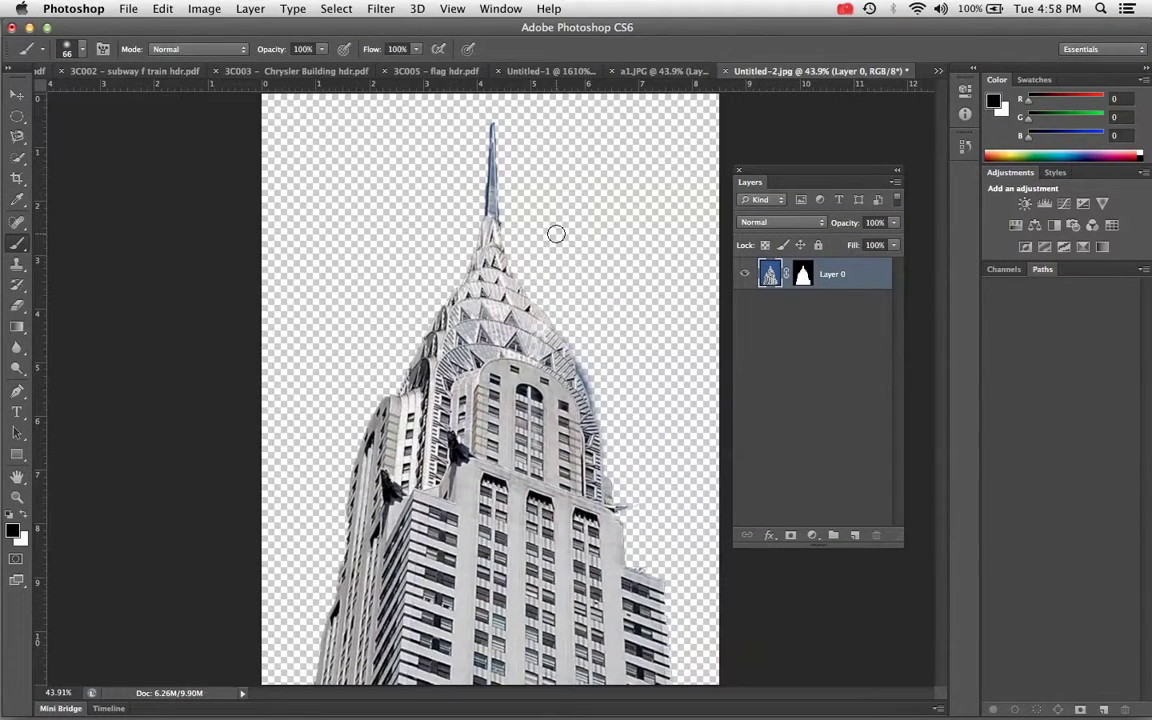
# Brush black strokes and white strokes in zigzags directly across Layer 0's image, from the spire down to the lower floors
pyautogui.moveTo(328, 264)
pyautogui.mouseDown()
pyautogui.moveTo(505, 300)
pyautogui.moveTo(370, 345)
pyautogui.moveTo(693, 401)
pyautogui.moveTo(583, 475)
pyautogui.moveTo(555, 565)
pyautogui.moveTo(608, 626)
pyautogui.mouseUp()
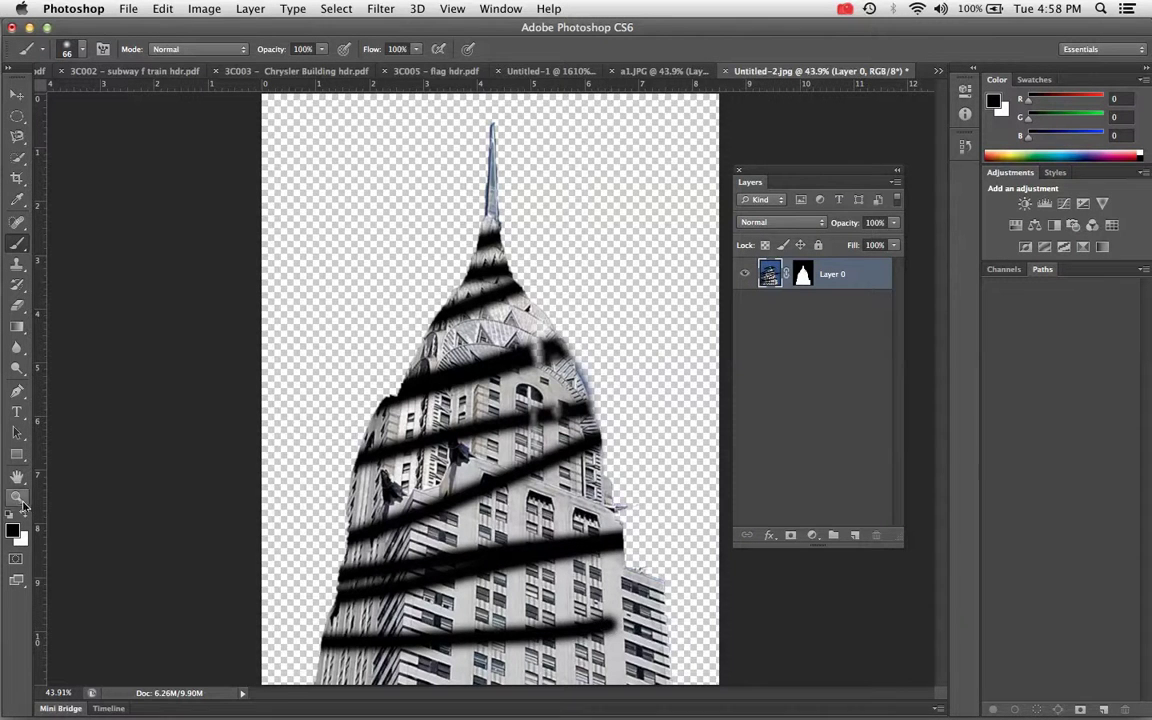
pyautogui.press('x')
pyautogui.moveTo(541, 192)
pyautogui.mouseDown()
pyautogui.moveTo(421, 243)
pyautogui.moveTo(455, 279)
pyautogui.moveTo(263, 481)
pyautogui.moveTo(648, 383)
pyautogui.moveTo(646, 545)
pyautogui.moveTo(600, 672)
pyautogui.moveTo(684, 671)
pyautogui.mouseUp()
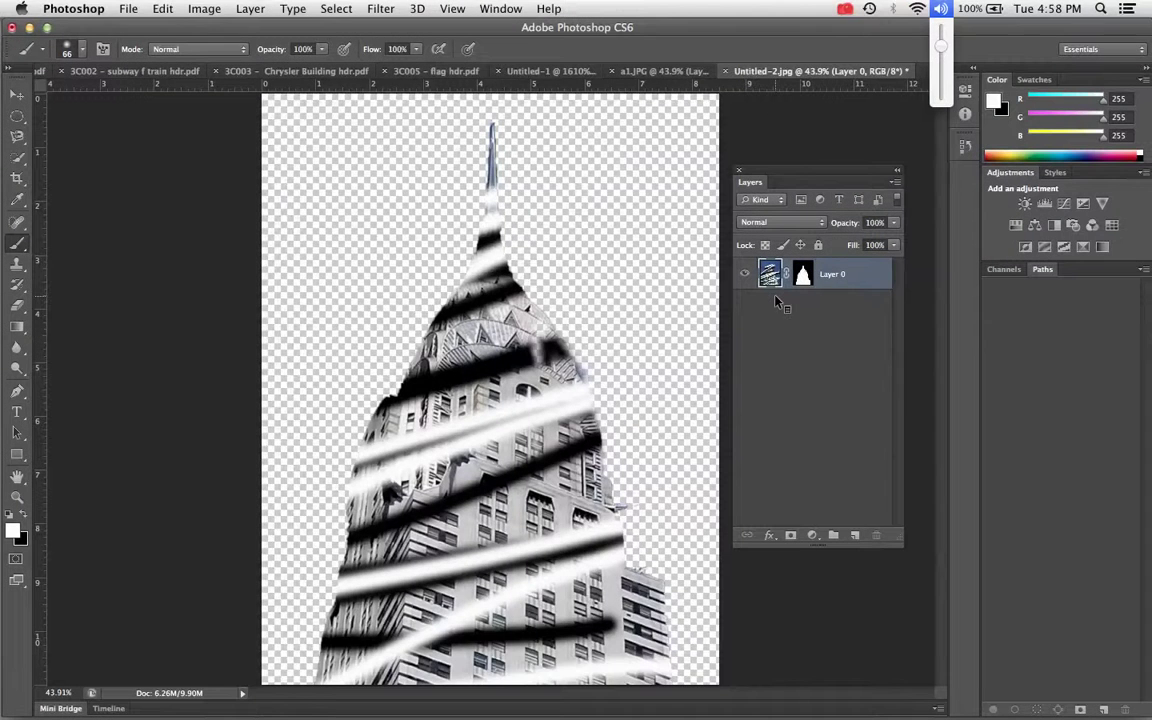
# Show Layer 0's mask on its own in black and white on the canvas, and return to the normal image view
pyautogui.keyDown('alt'); pyautogui.click(802, 274); pyautogui.keyUp('alt')
pyautogui.keyDown('alt'); pyautogui.click(804, 278); pyautogui.keyUp('alt')
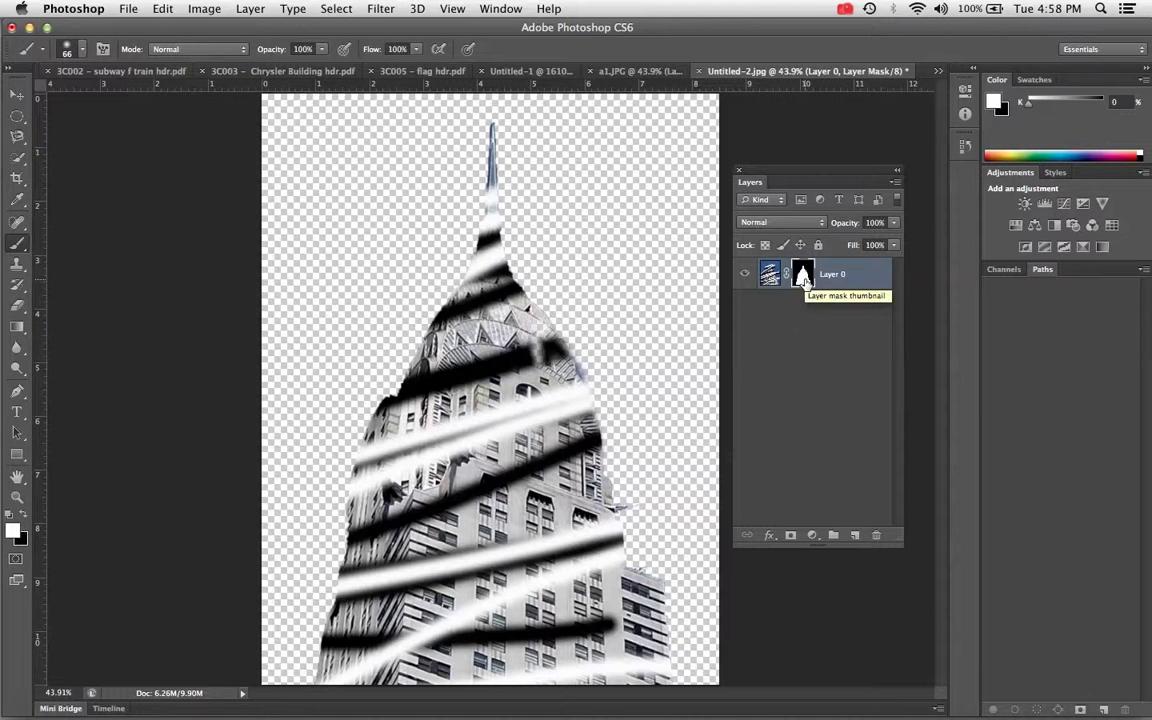
pyautogui.keyDown('alt'); pyautogui.click(804, 278); pyautogui.keyUp('alt')
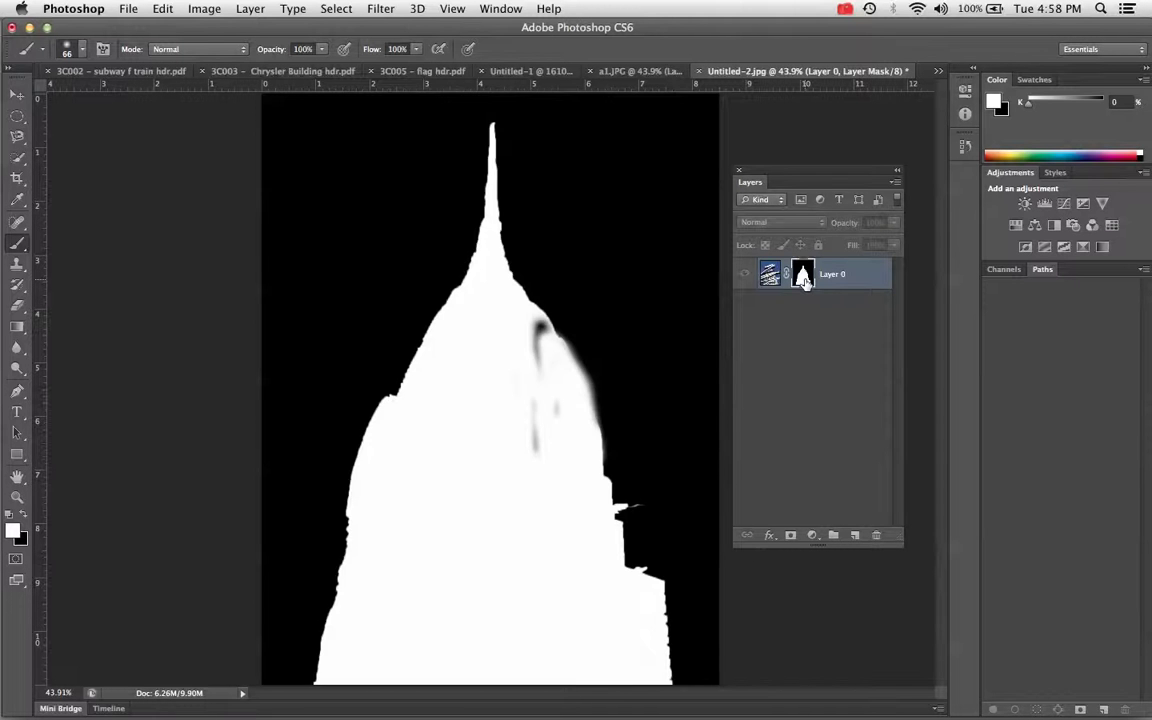
pyautogui.keyDown('alt'); pyautogui.click(804, 278); pyautogui.keyUp('alt')
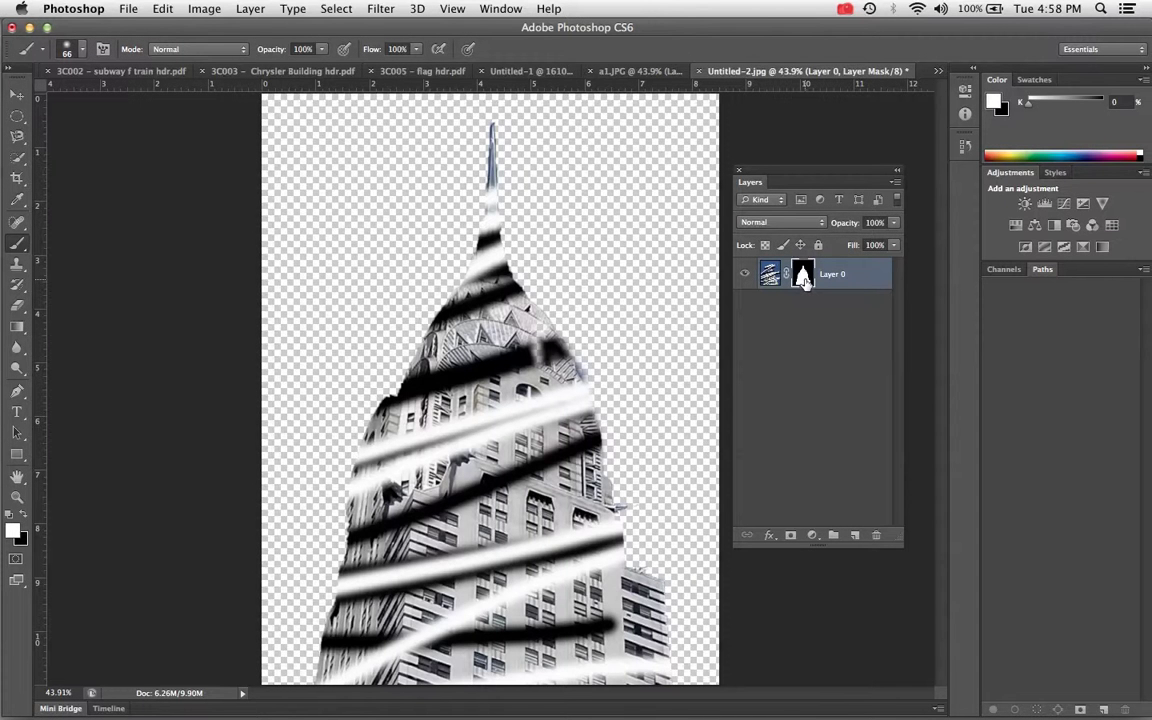
pyautogui.keyDown('alt'); pyautogui.click(803, 278); pyautogui.keyUp('alt')
pyautogui.keyDown('alt'); pyautogui.click(801, 280); pyautogui.keyUp('alt')
# Load Layer 0's mask as a selection and inspect the selection's edge closely just below the spire
pyautogui.rightClick(769, 276)
pyautogui.click(765, 322)
pyautogui.keyDown('super'); pyautogui.click(803, 280); pyautogui.keyUp('super')
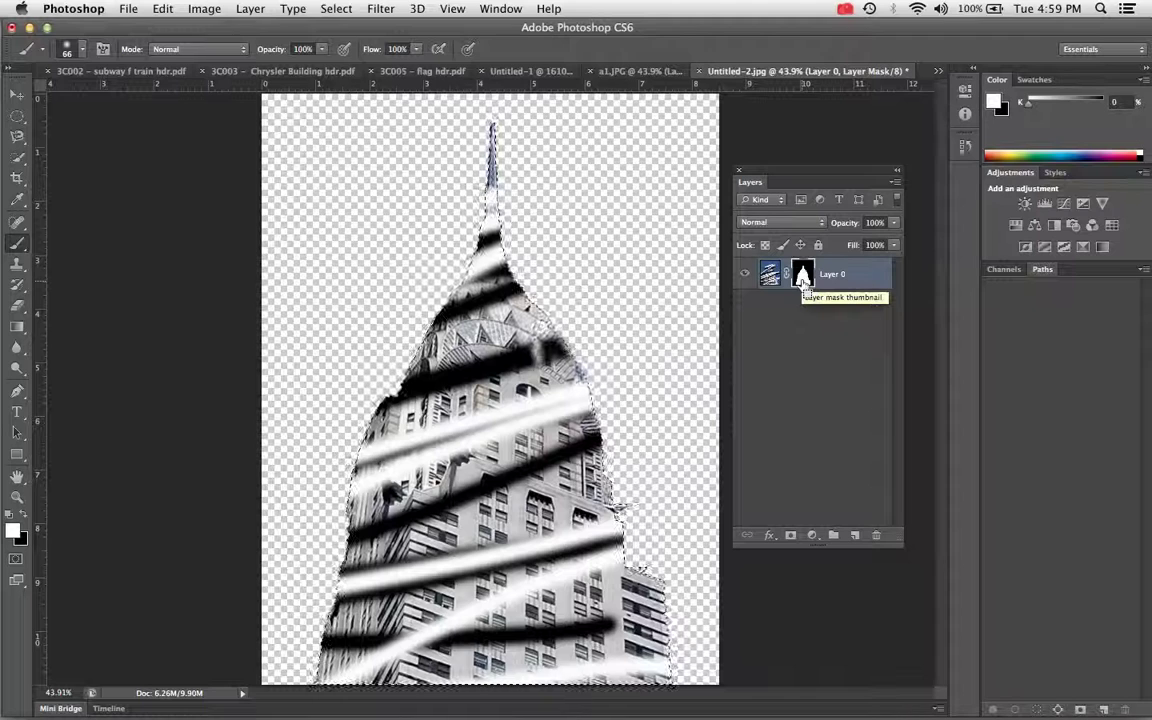
pyautogui.keyDown('super'); pyautogui.click(773, 277); pyautogui.keyUp('super')
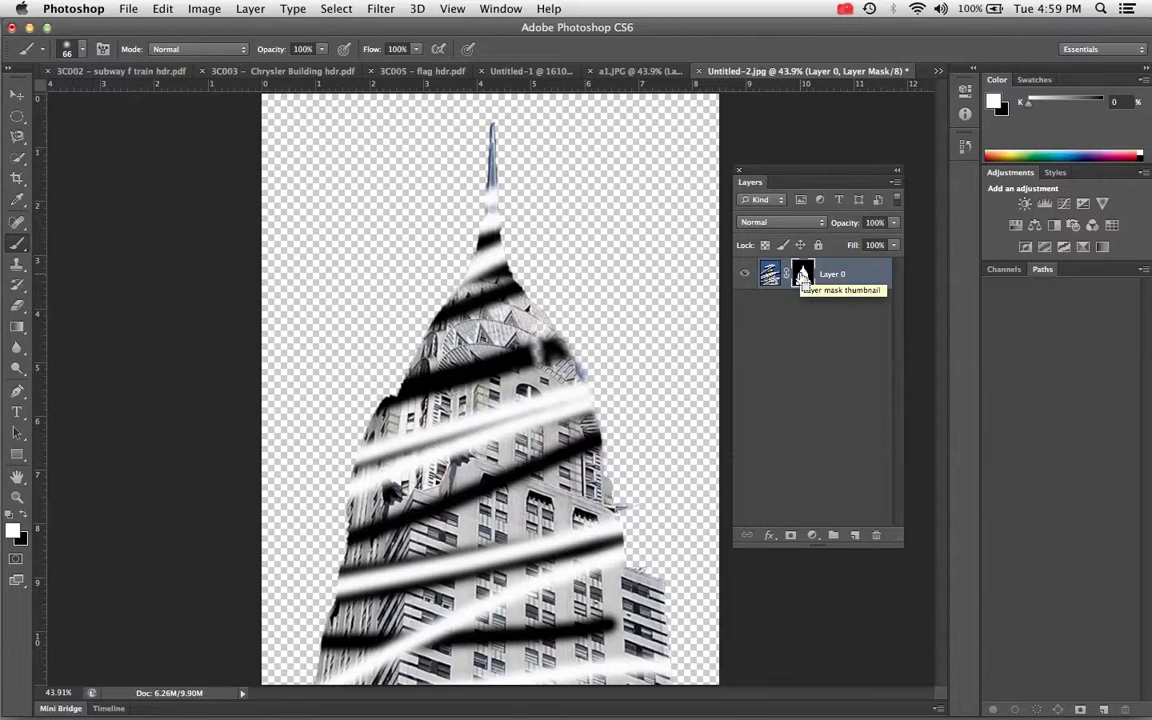
pyautogui.keyDown('super'); pyautogui.click(803, 279); pyautogui.keyUp('super')
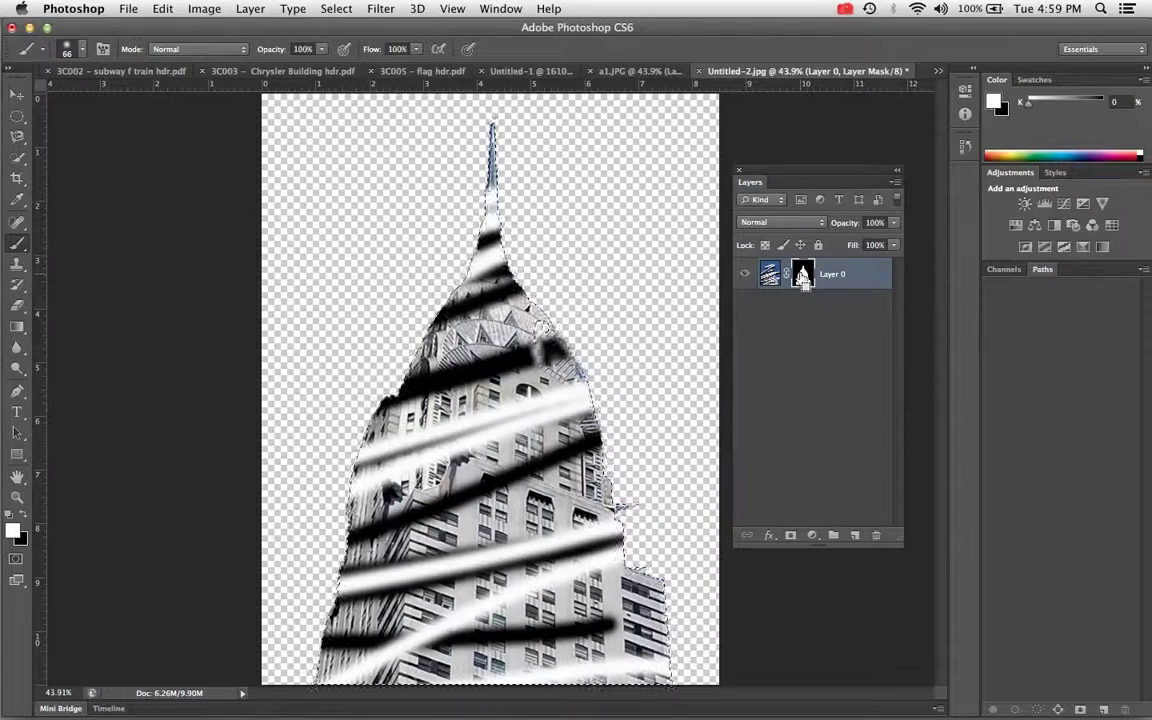
pyautogui.moveTo(484, 240); pyautogui.dragTo(560, 282)
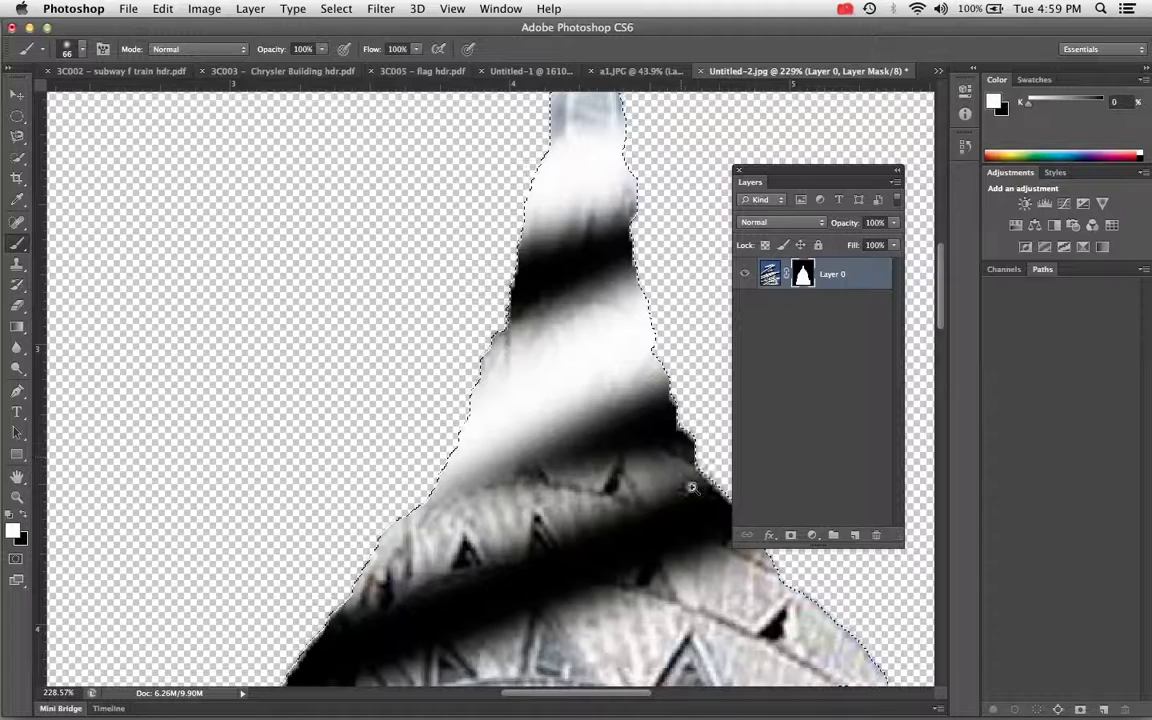
pyautogui.hscroll(15, 697, 496)
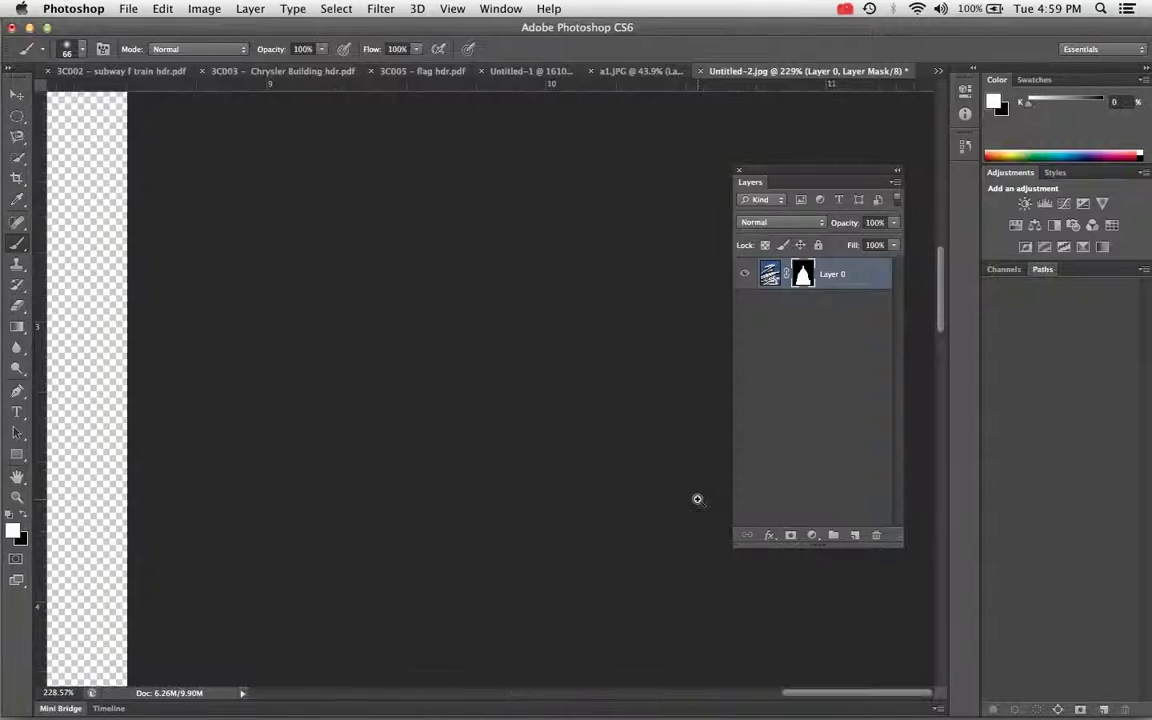
pyautogui.press('super+0')
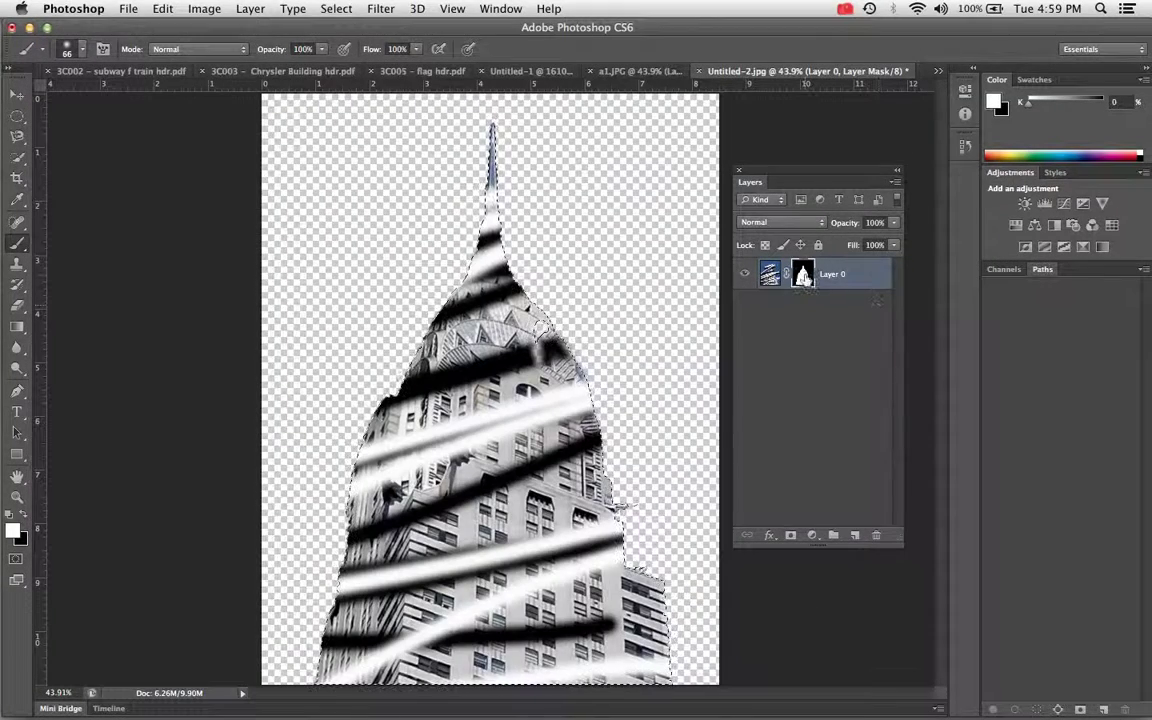
# Disable Layer 0's mask to show the whole image, and enable it again
pyautogui.rightClick(769, 276)
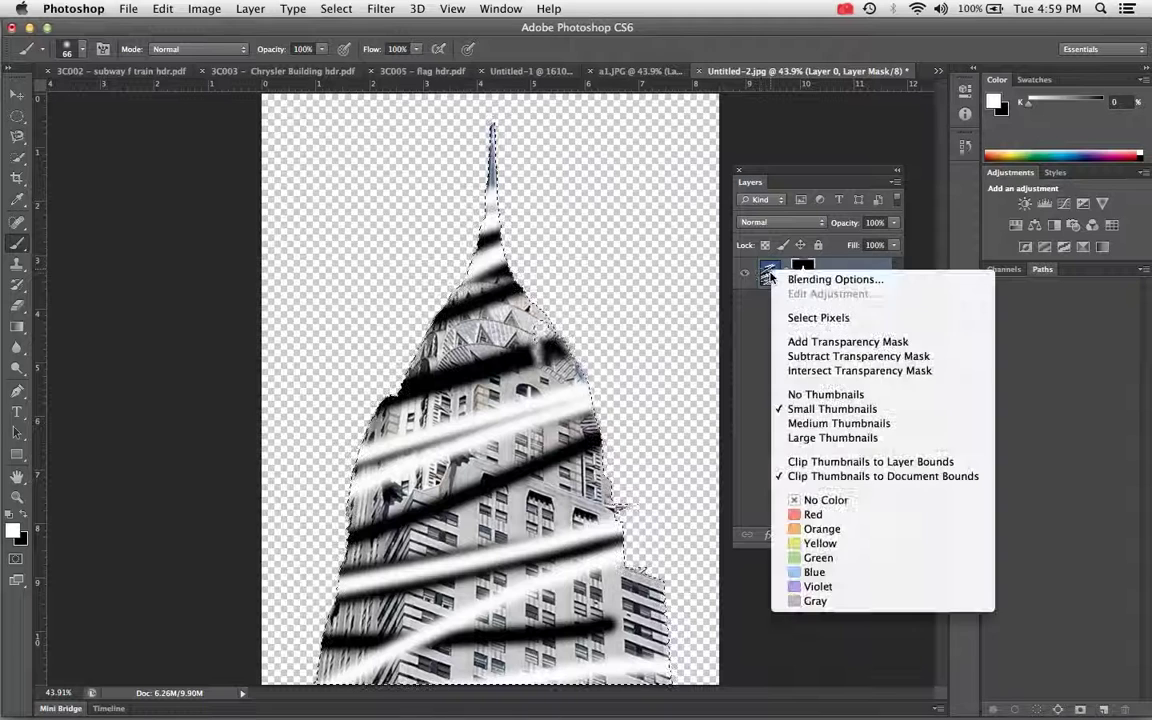
pyautogui.click(804, 273)
pyautogui.rightClick(806, 274)
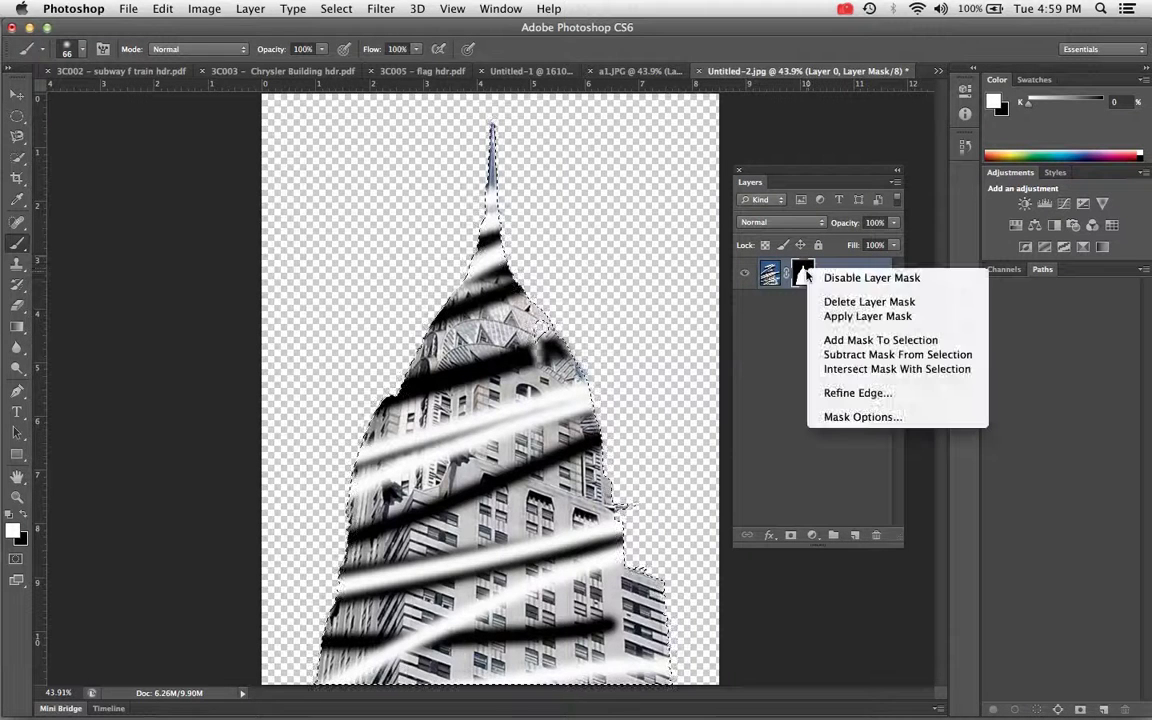
pyautogui.click(825, 278)
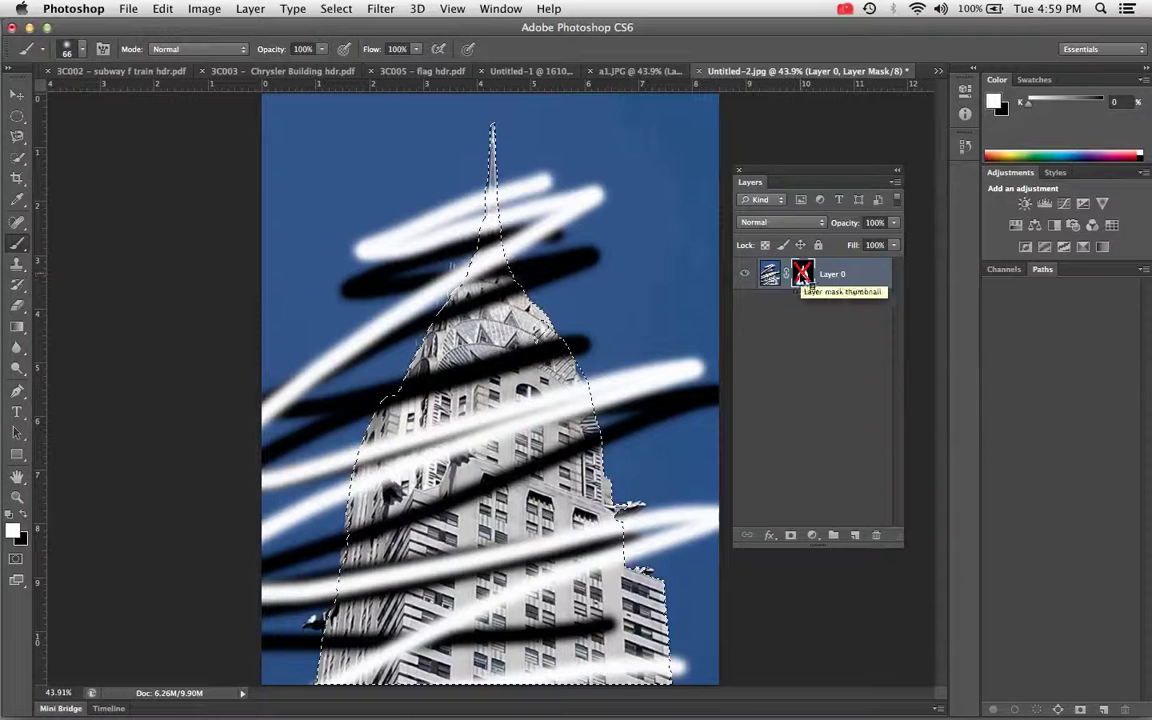
pyautogui.rightClick(803, 273)
pyautogui.click(825, 280)
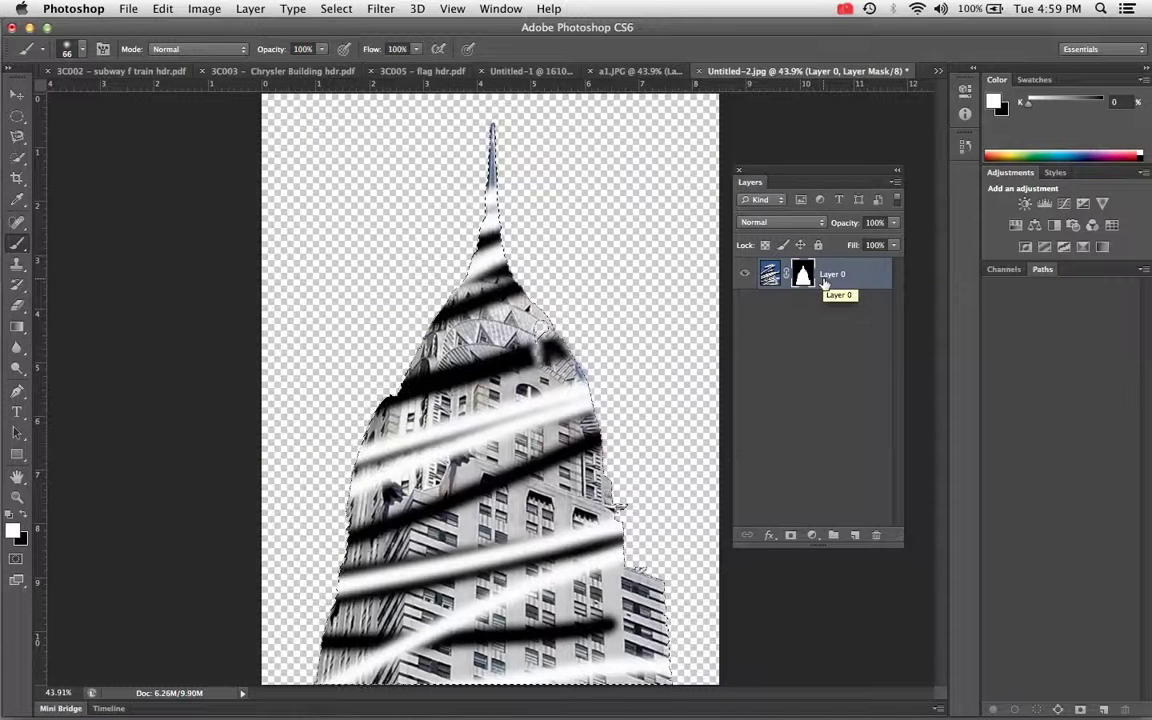
# Disable Layer 0's mask so that the full image shows with its blue sky and brush strokes
pyautogui.rightClick(805, 274)
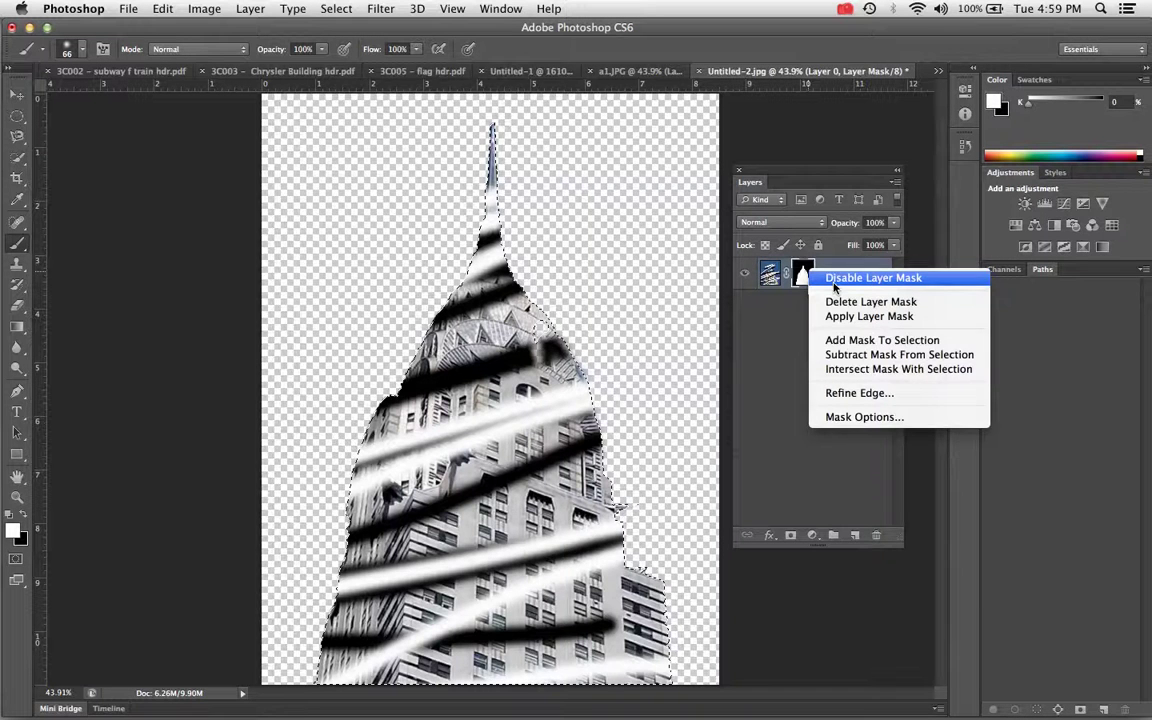
pyautogui.click(834, 284)
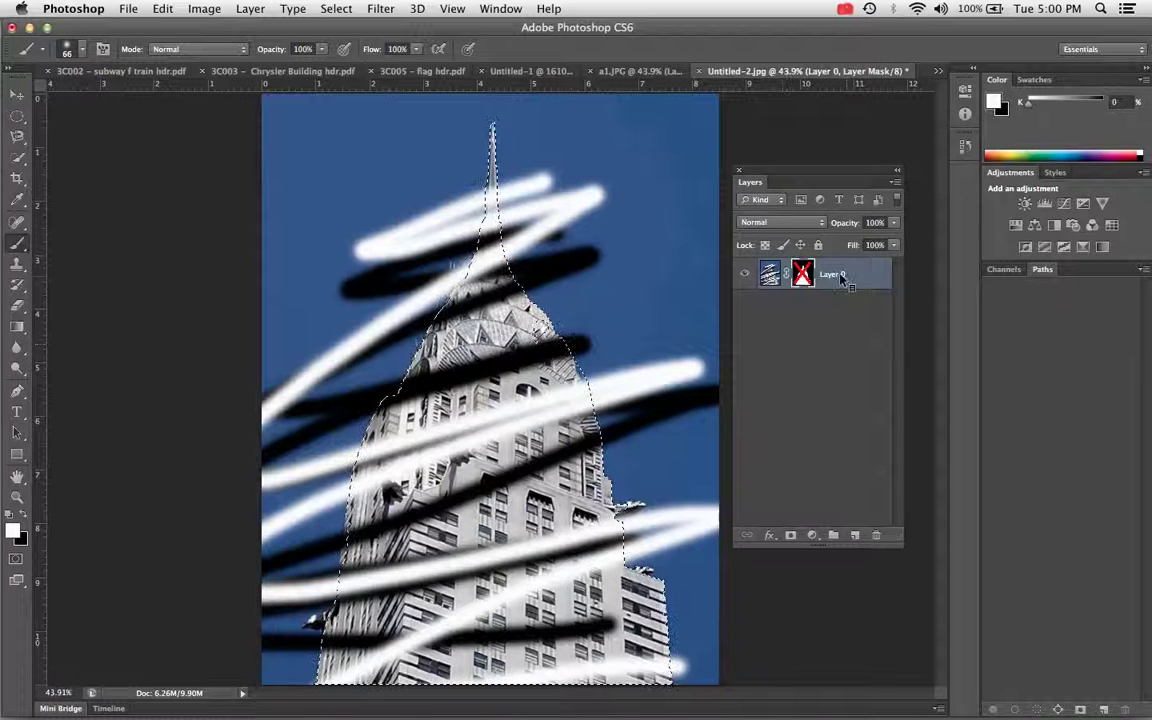
pyautogui.rightClick(803, 273)
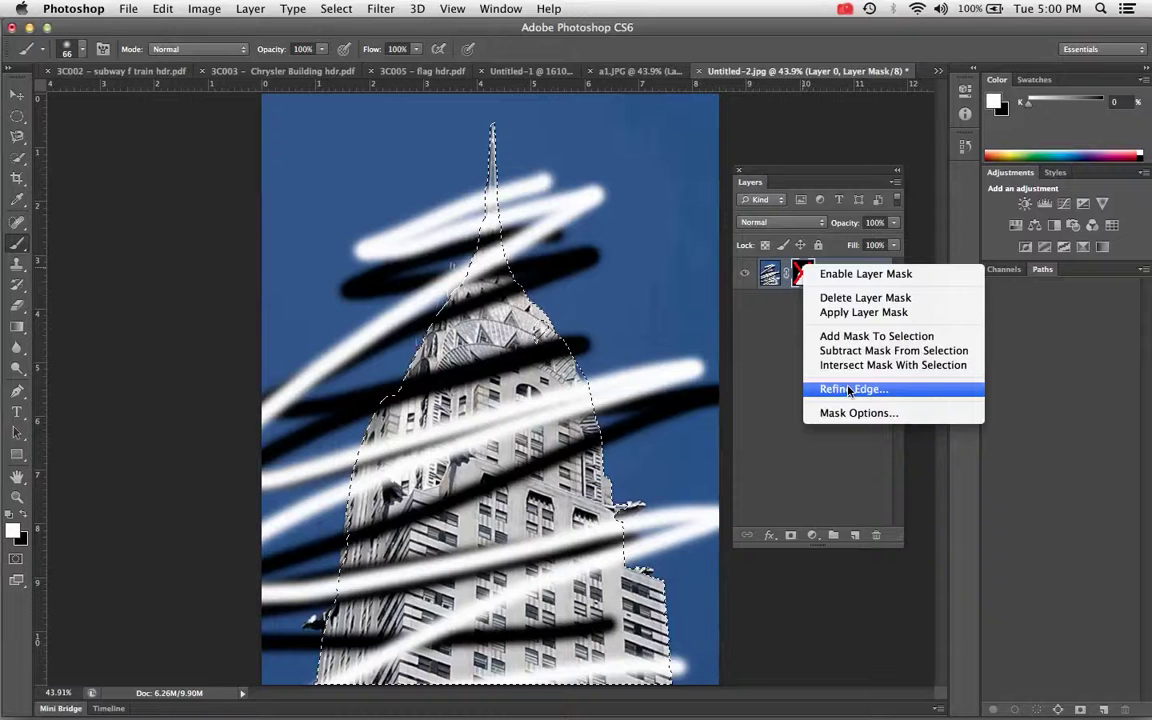
pyautogui.click(783, 336)
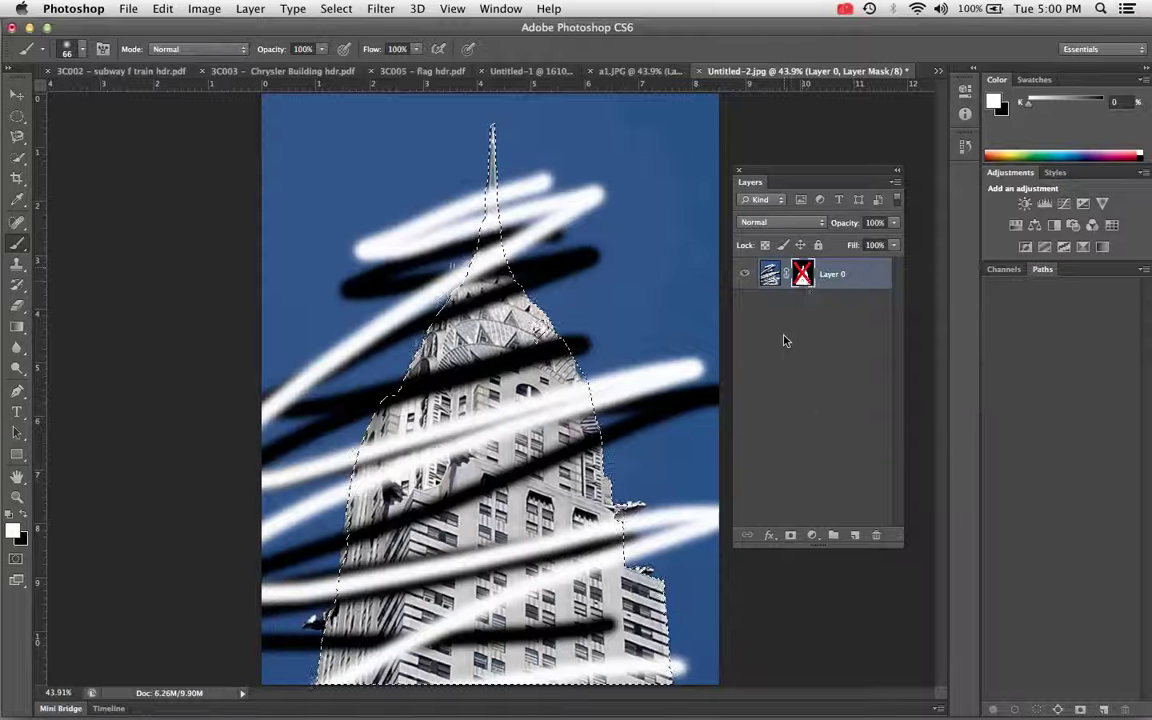
# Run Refine Edge from the layer mask with its default settings and output to Selection, and re-enable the layer mask
pyautogui.rightClick(805, 278)
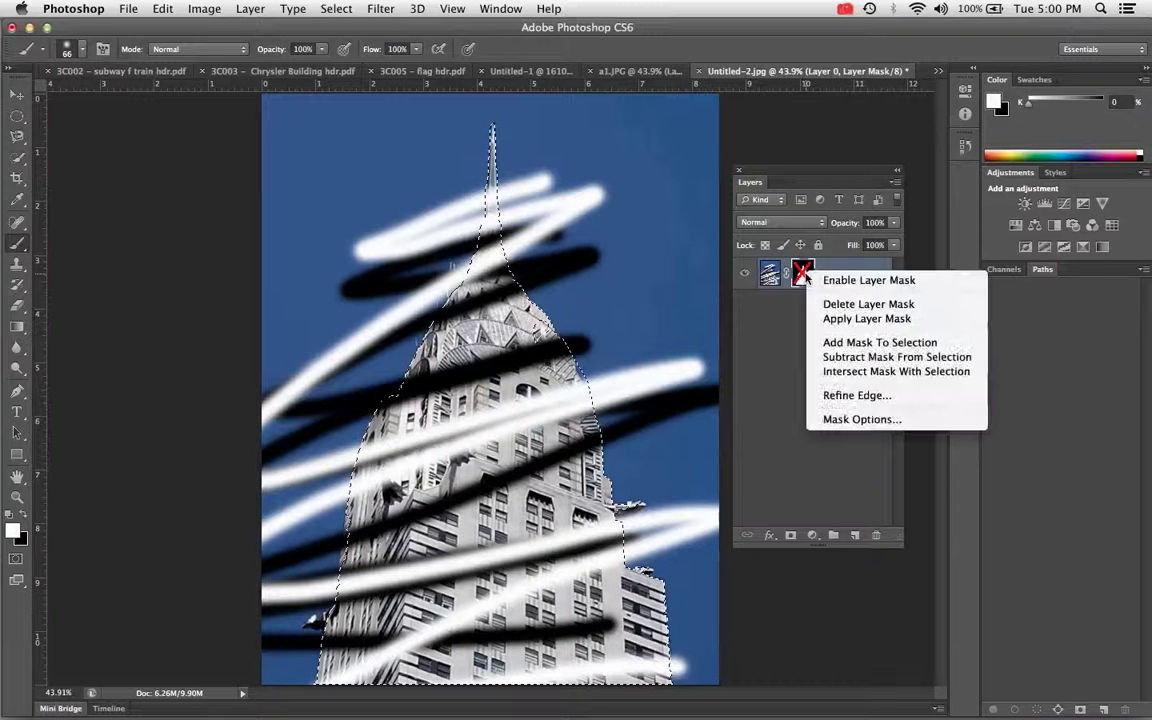
pyautogui.click(846, 395)
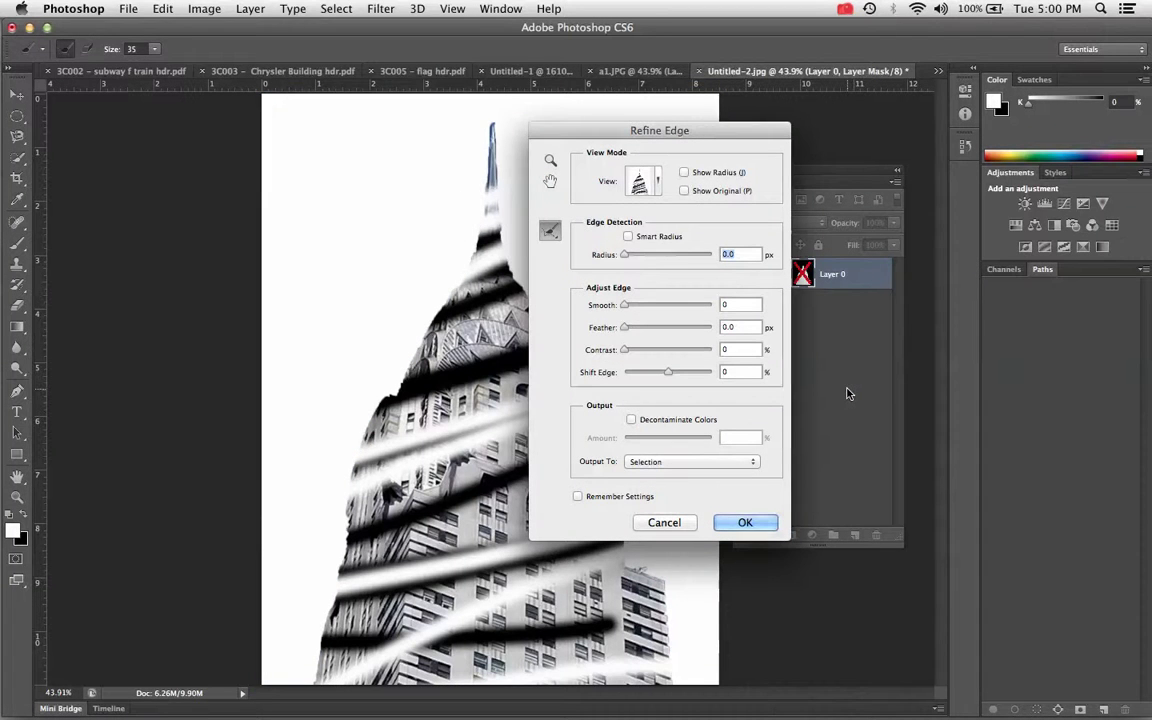
pyautogui.click(740, 522)
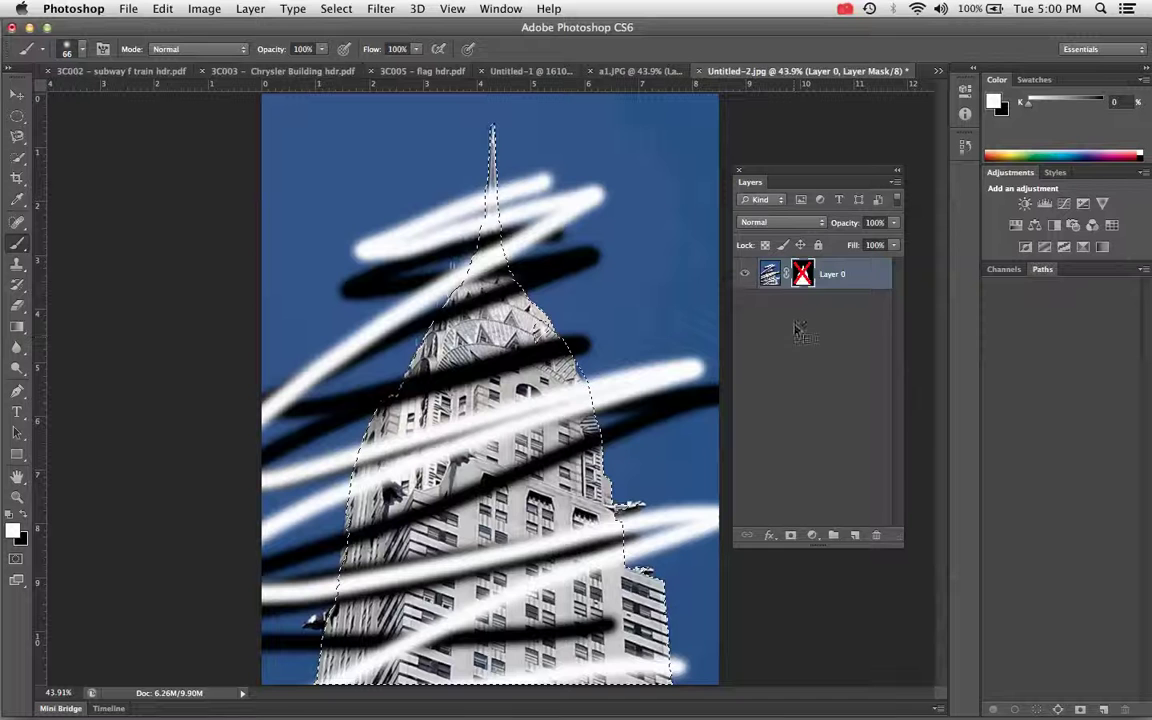
pyautogui.rightClick(801, 276)
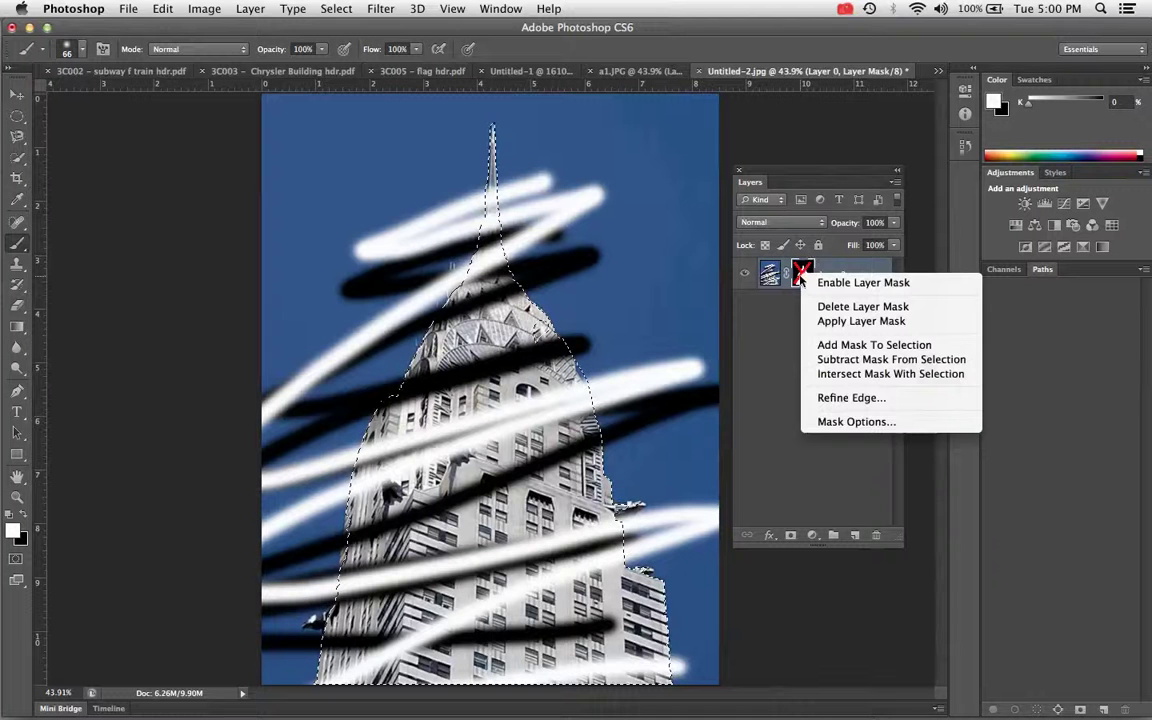
pyautogui.click(826, 283)
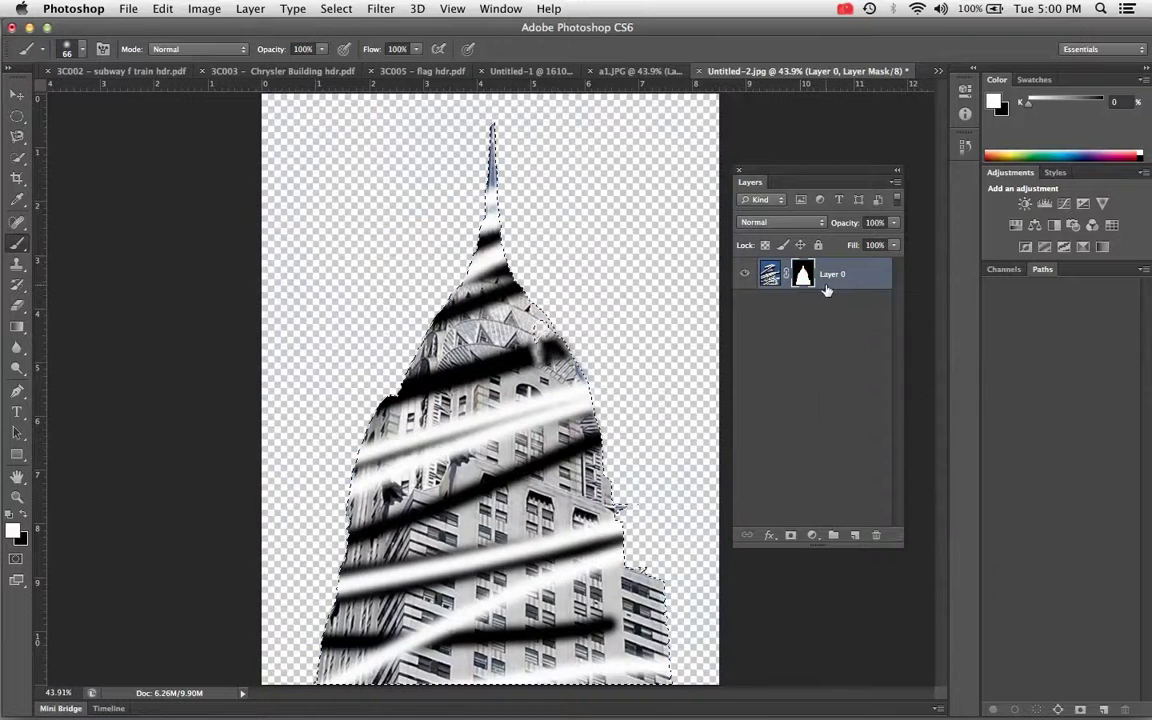